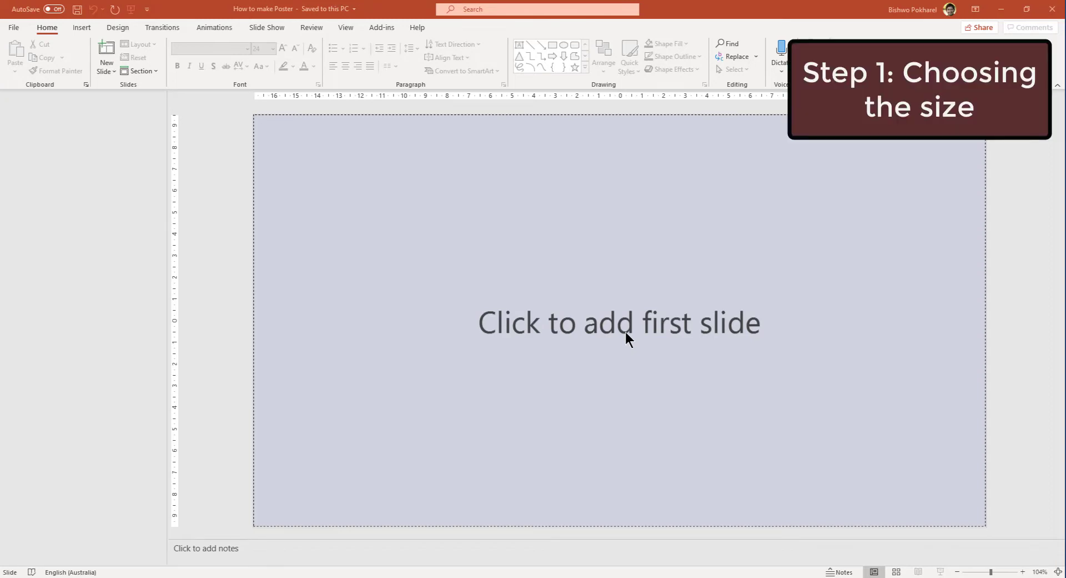
Add a new slide and delete its title and subtitle placeholders so it is blank
click(107, 51)
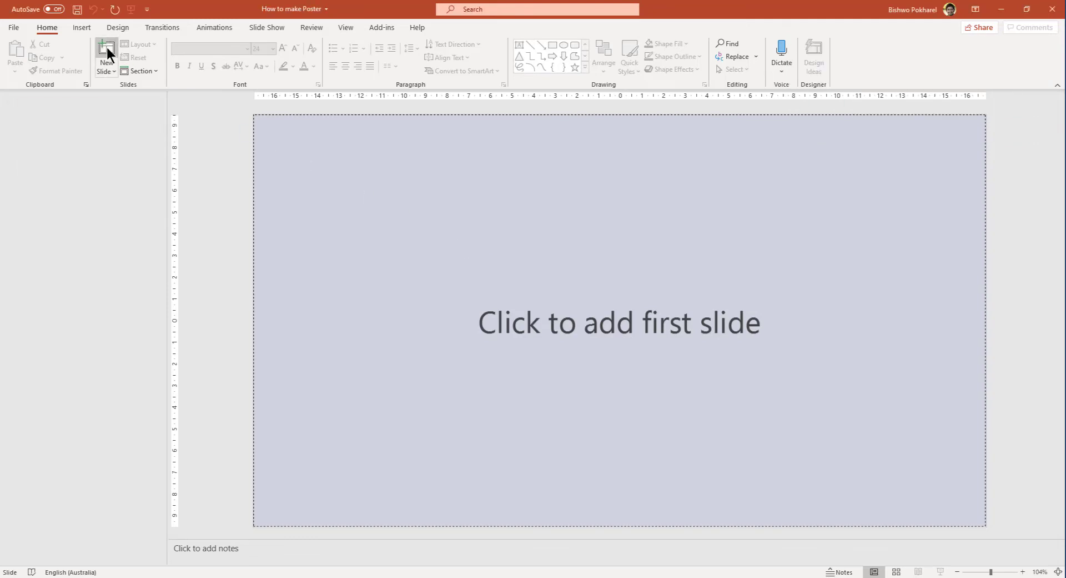
click(578, 269)
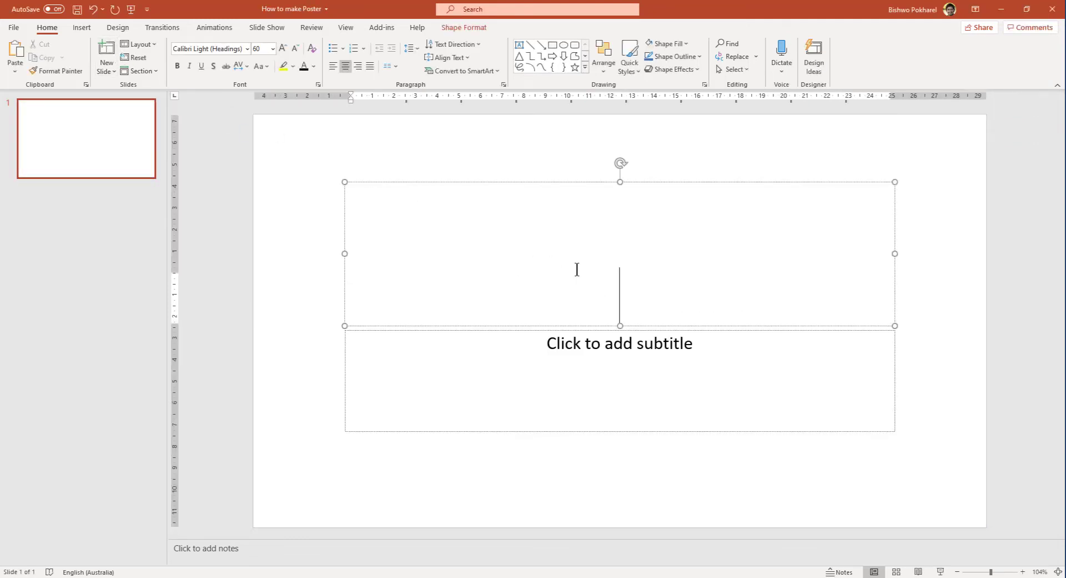
click(639, 182)
key(Delete)
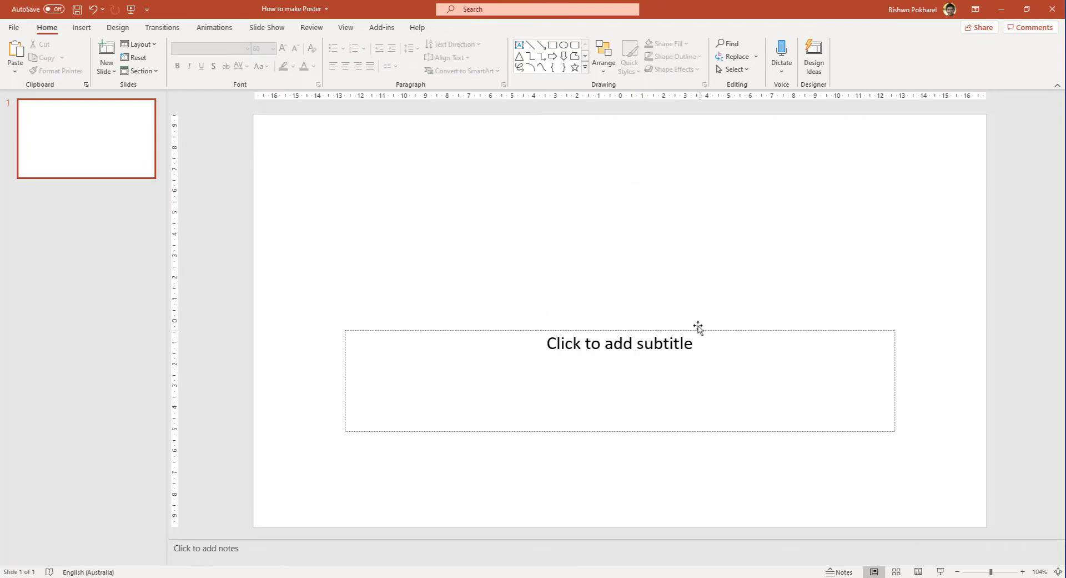
click(698, 330)
key(Delete)
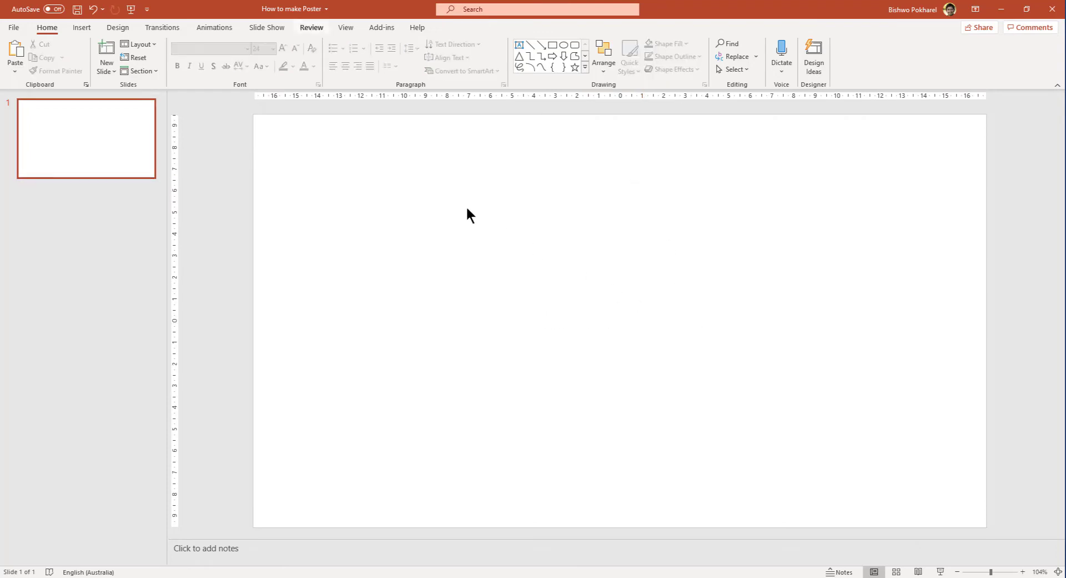
Open Custom Slide Size from Design > Slide Size
click(119, 26)
click(933, 64)
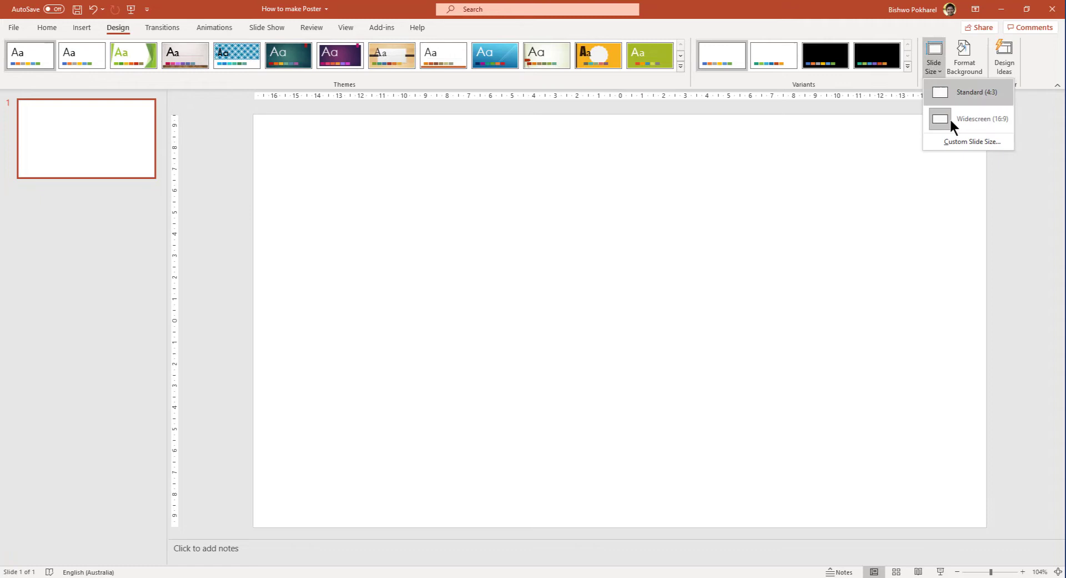
click(957, 142)
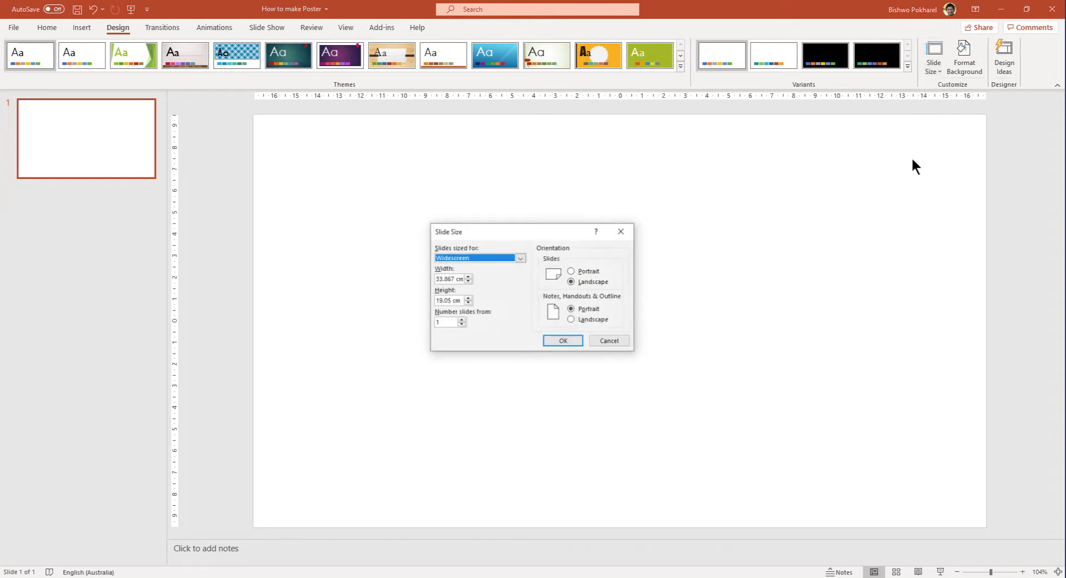
Make the slide portrait, 100 cm wide by 120 cm tall, scaling content with Maximize
click(590, 272)
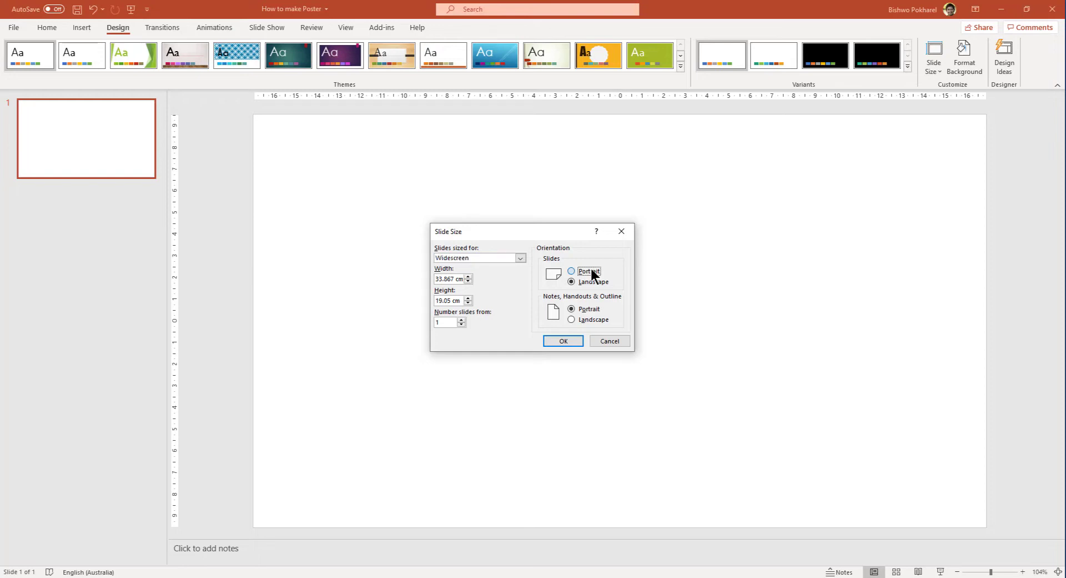
click(521, 257)
click(457, 410)
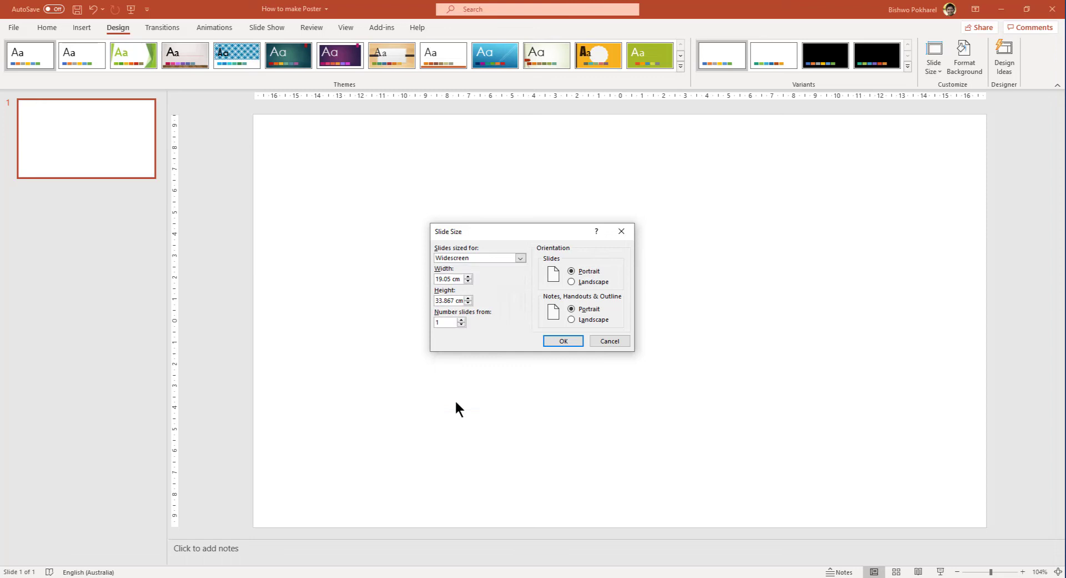
click(454, 278)
drag(454, 278, 434, 278)
text(100)
click(455, 300)
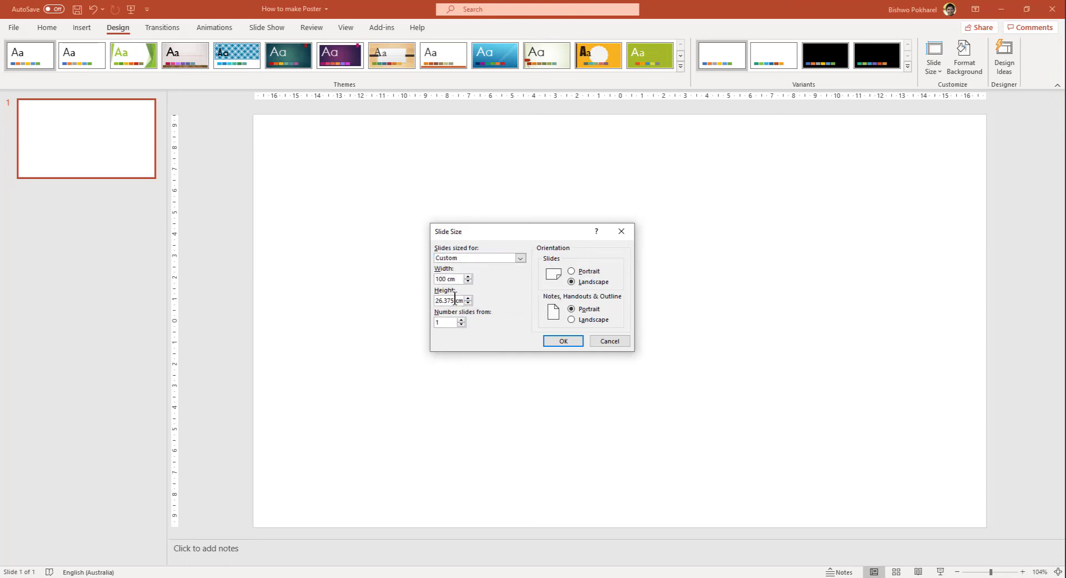
drag(455, 300, 434, 300)
text(1)
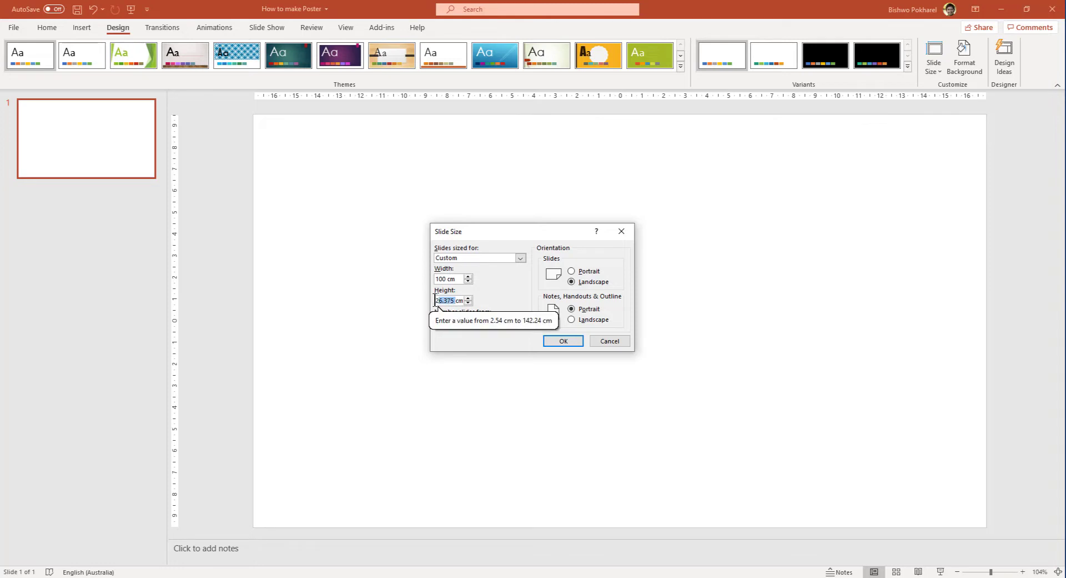
text(20)
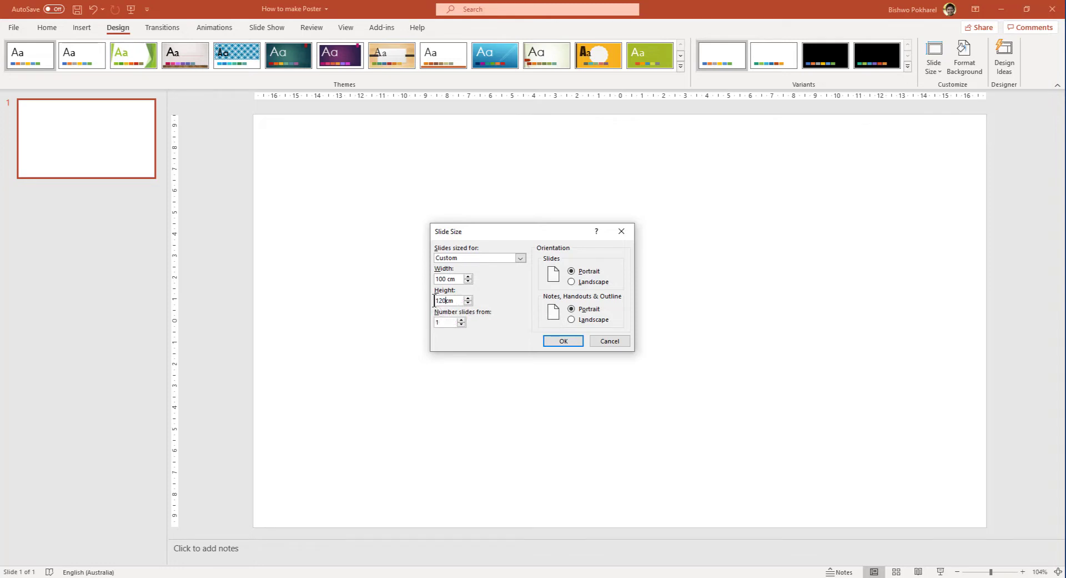
click(553, 342)
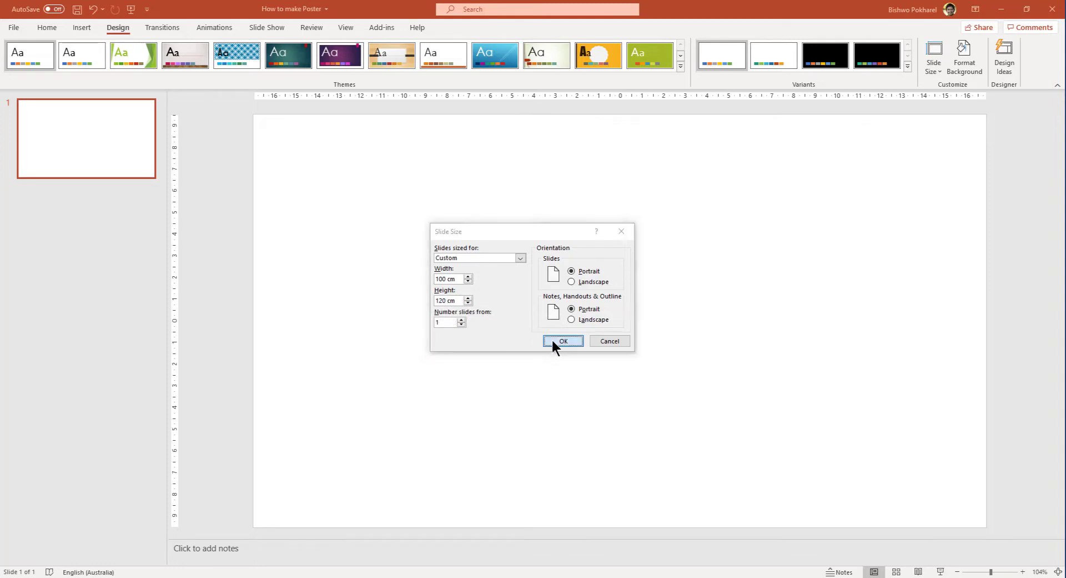
click(554, 366)
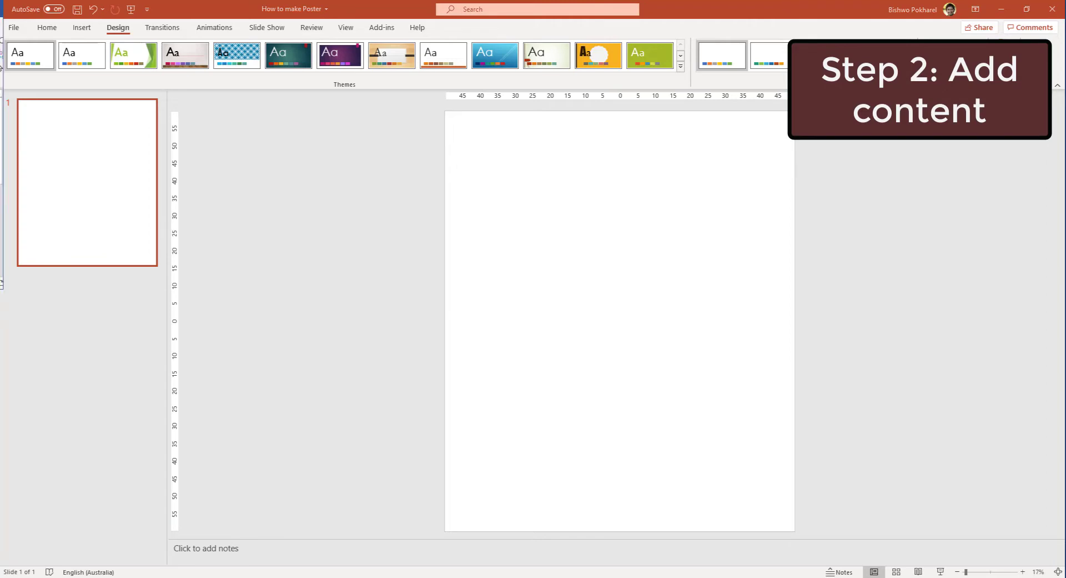
key(alt+Tab)
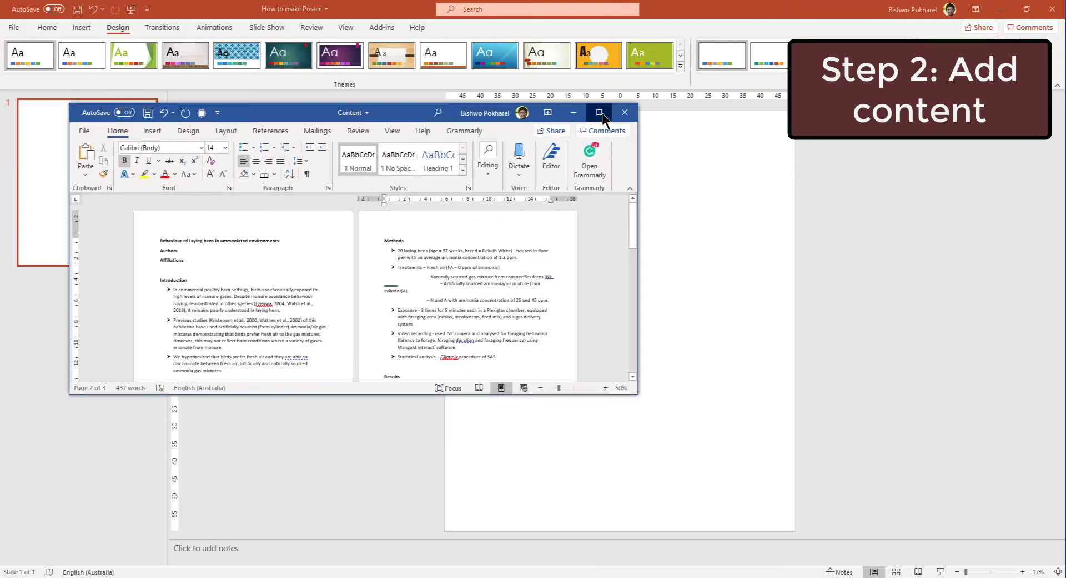
click(600, 113)
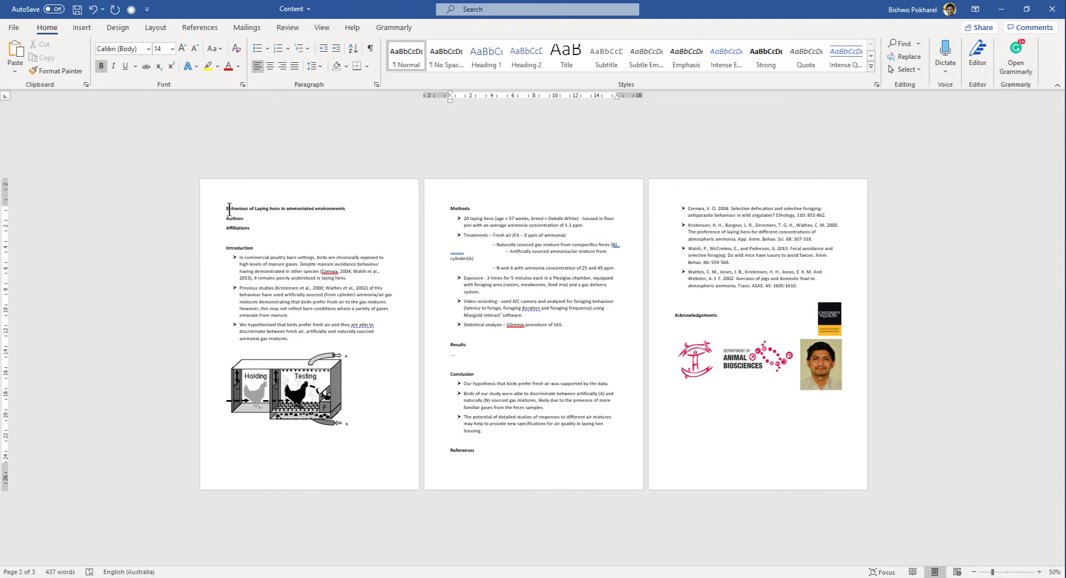
drag(225, 208, 308, 347)
drag(454, 210, 573, 333)
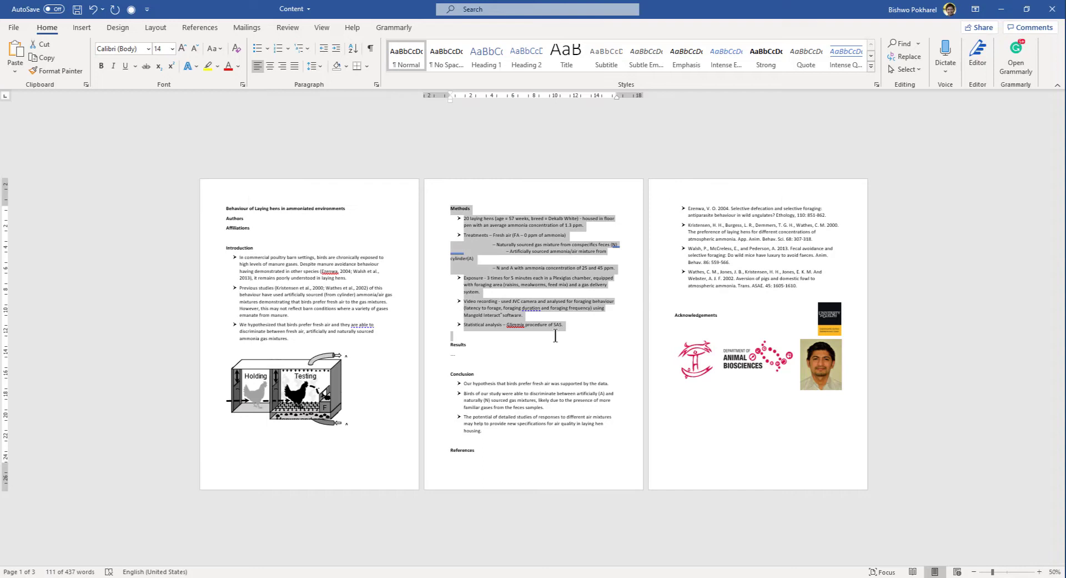
drag(449, 344, 492, 431)
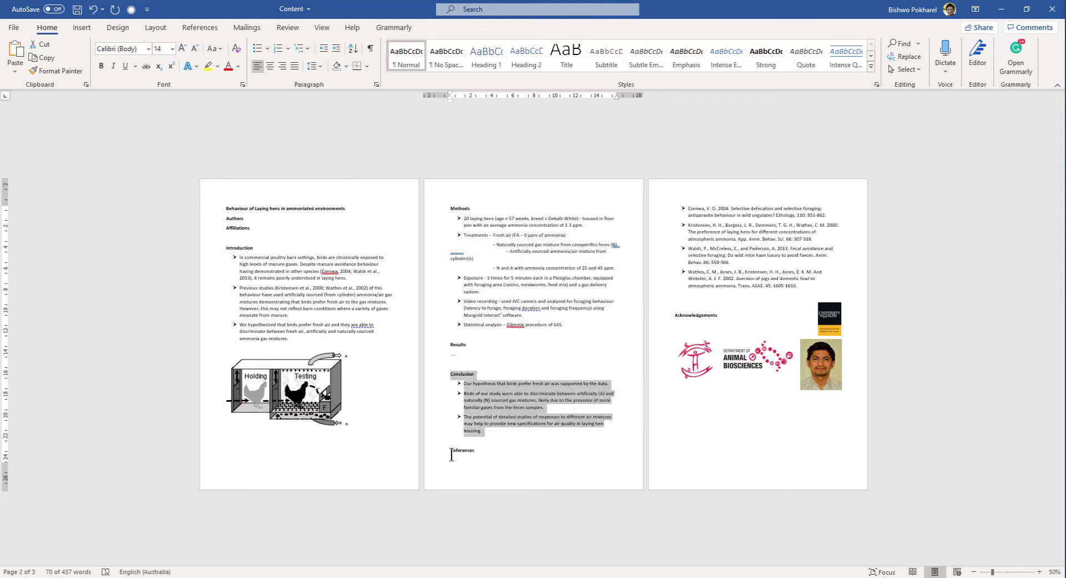
drag(688, 208, 807, 286)
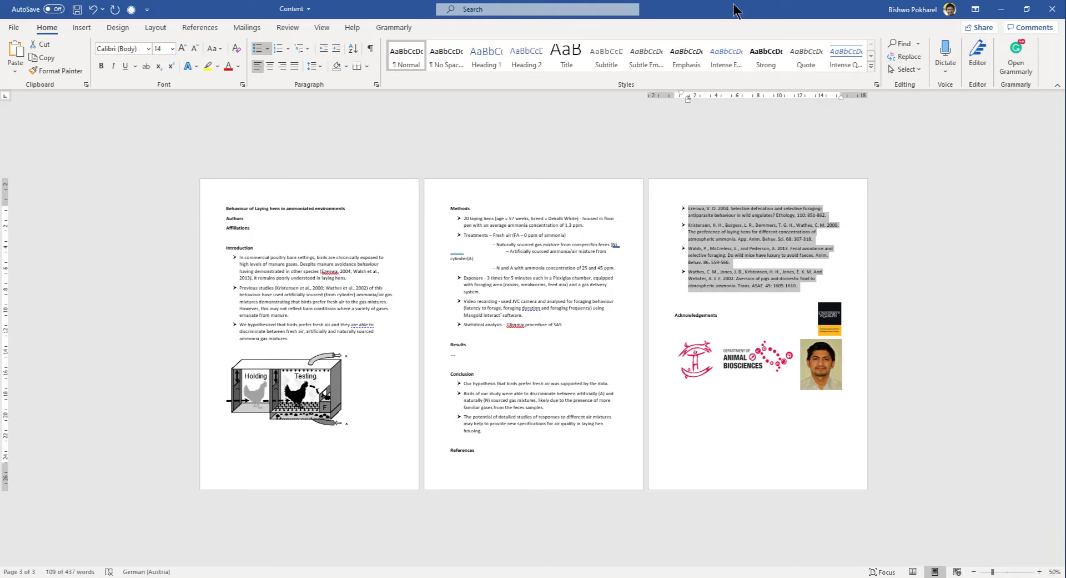
key(super+Down)
key(super+Down)
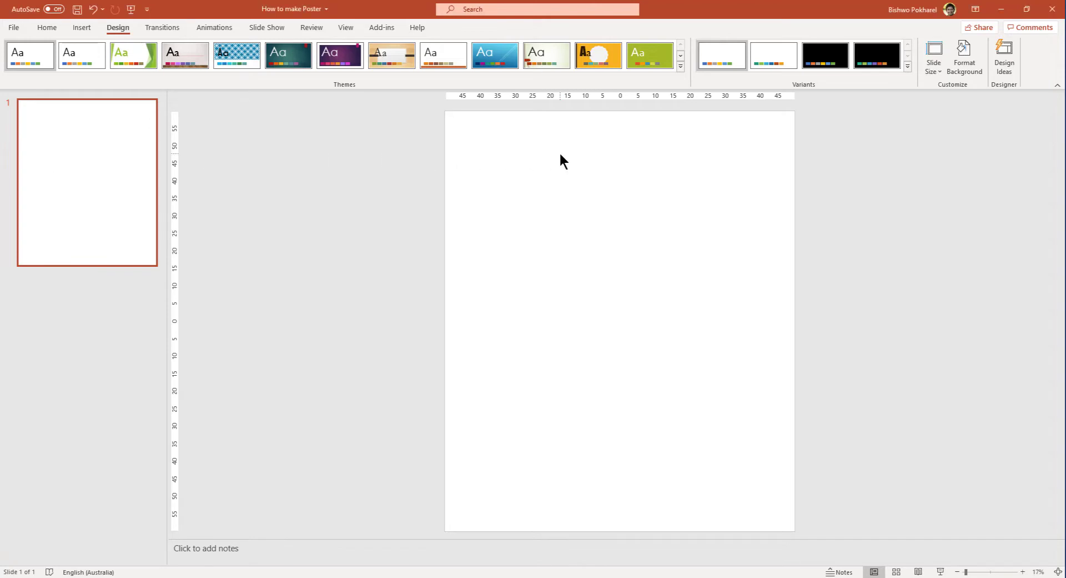
Paste the title lines at the top of the poster, set to 85 pt and centred
key(ctrl+v)
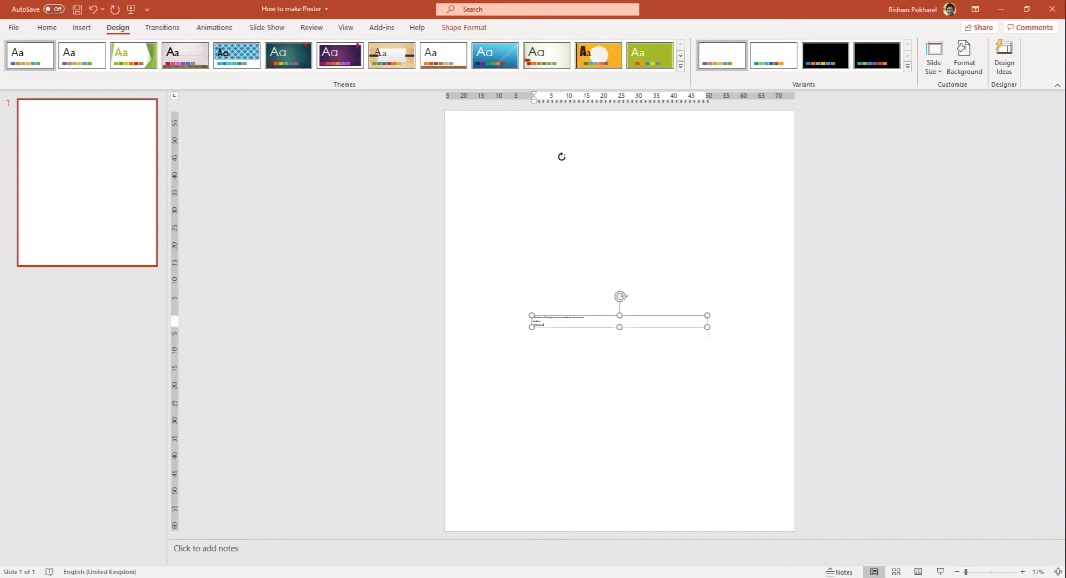
drag(640, 311, 678, 131)
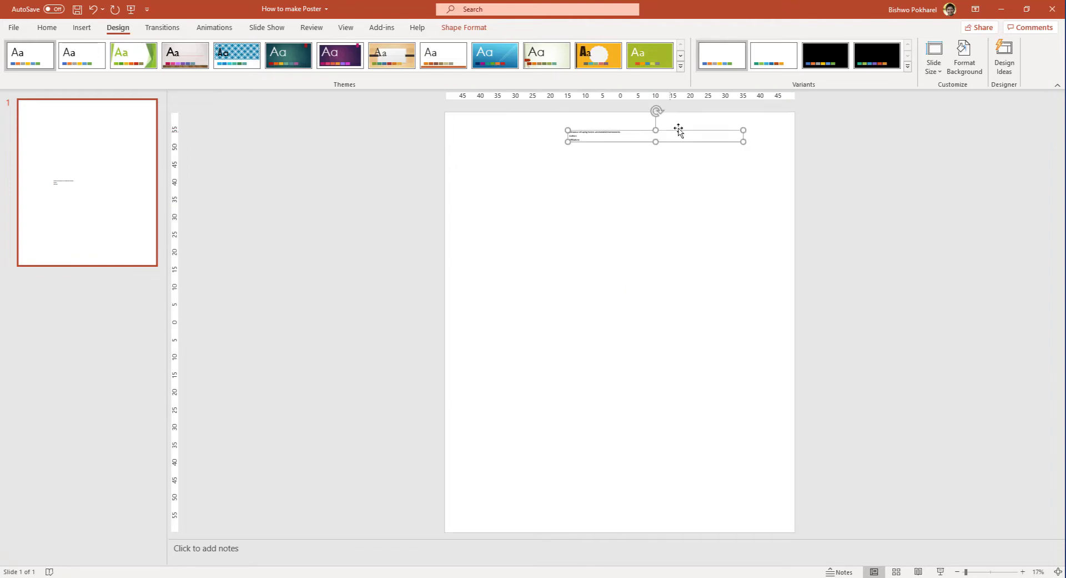
click(47, 29)
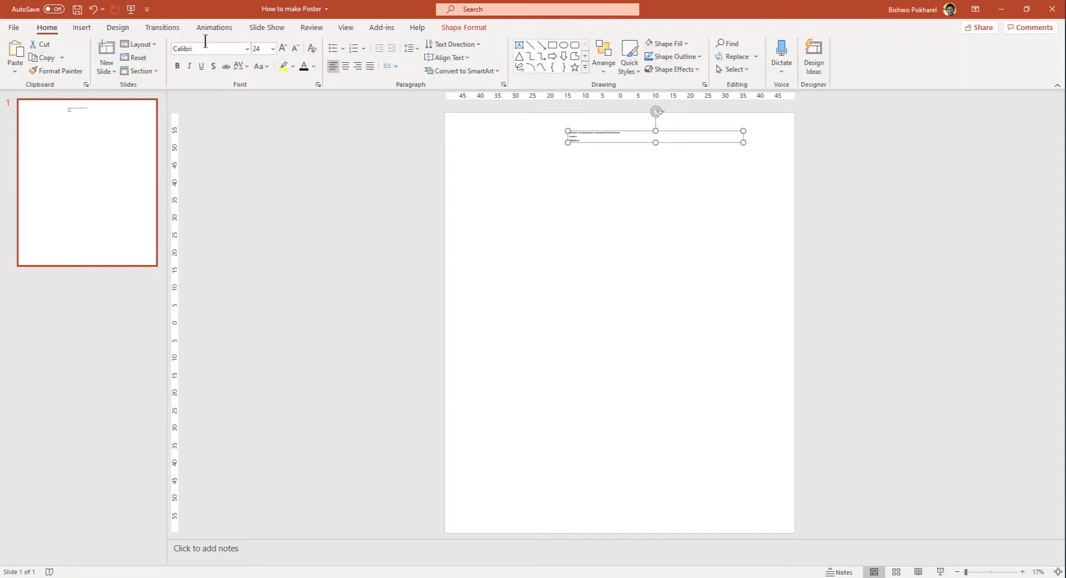
click(262, 48)
text(85)
key(Return)
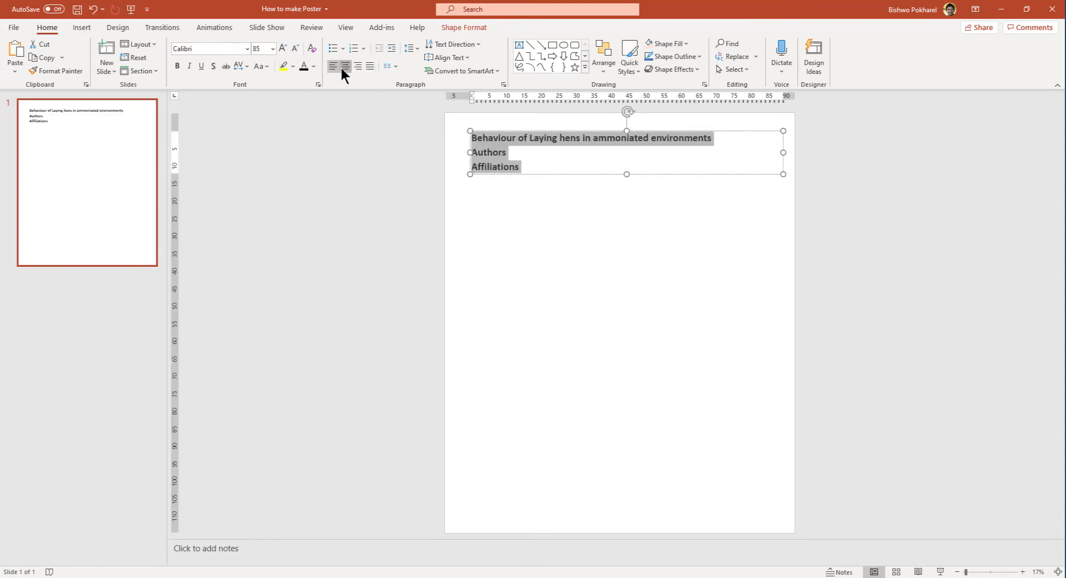
click(343, 67)
Select the title line, then the Authors and Affiliations lines, in the heading box
click(648, 123)
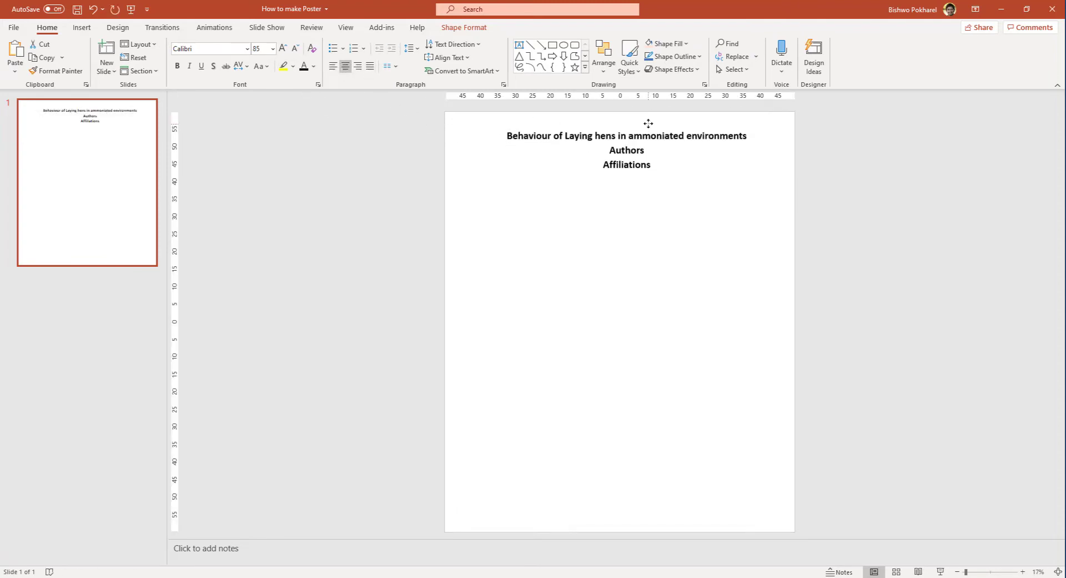
click(507, 135)
drag(507, 135, 744, 135)
drag(646, 150, 609, 167)
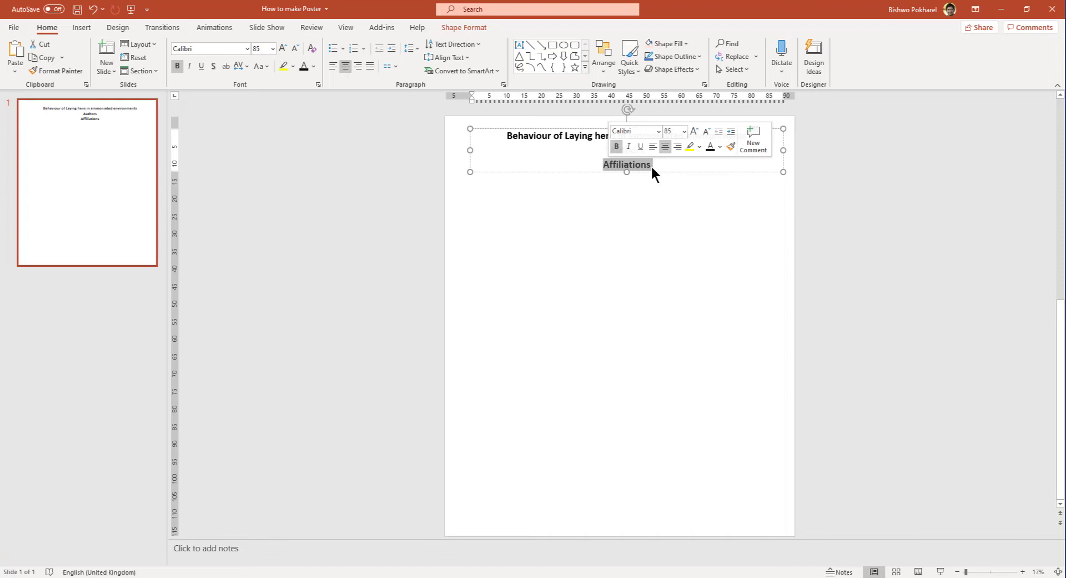
click(632, 230)
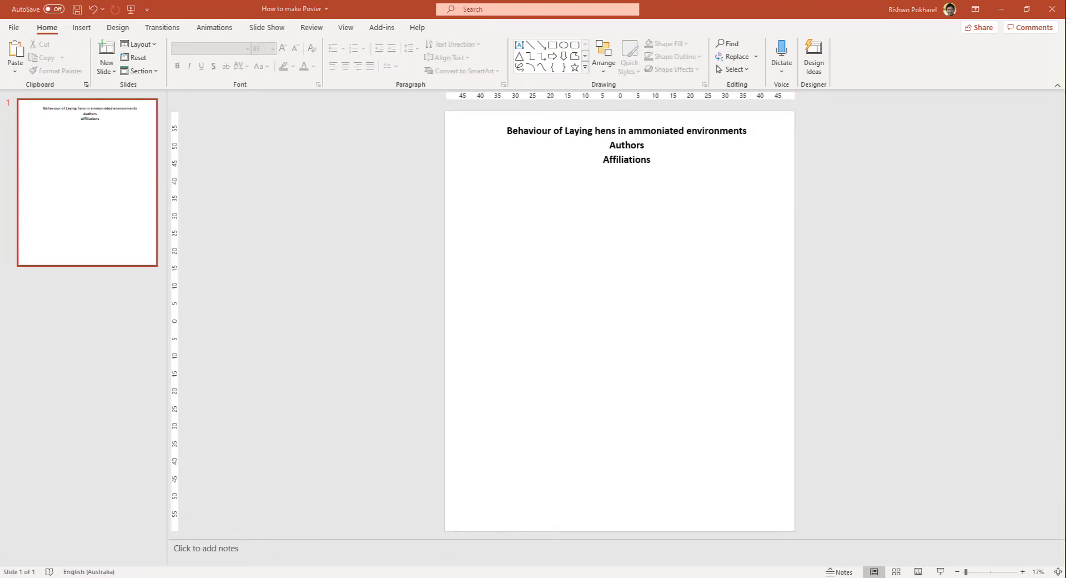
Paste the Introduction box below the title, widen it, and set its text to 35 pt
key(ctrl+v)
drag(647, 304, 600, 179)
drag(661, 193, 783, 192)
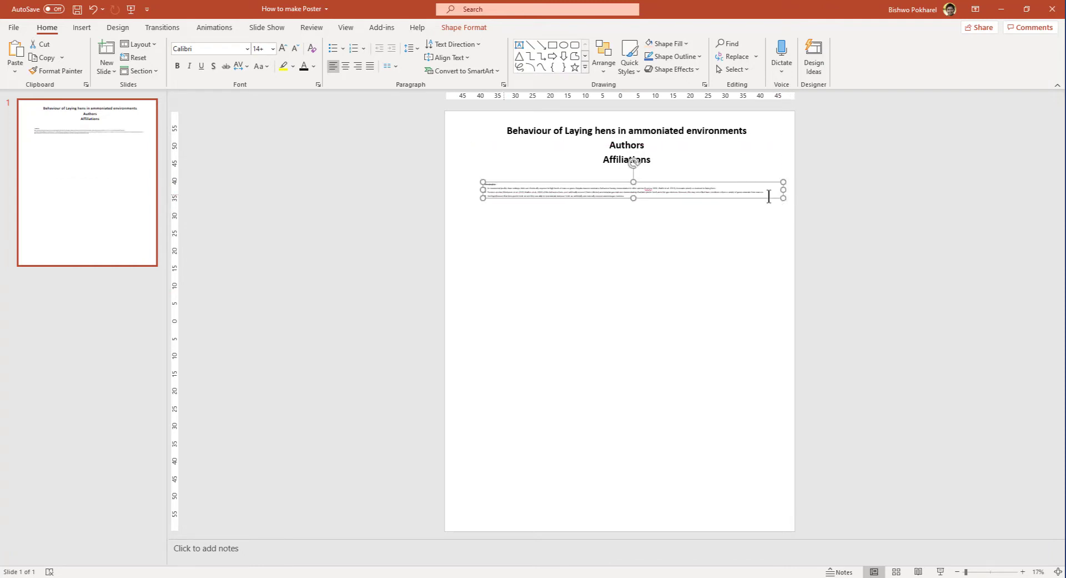
drag(484, 190, 470, 189)
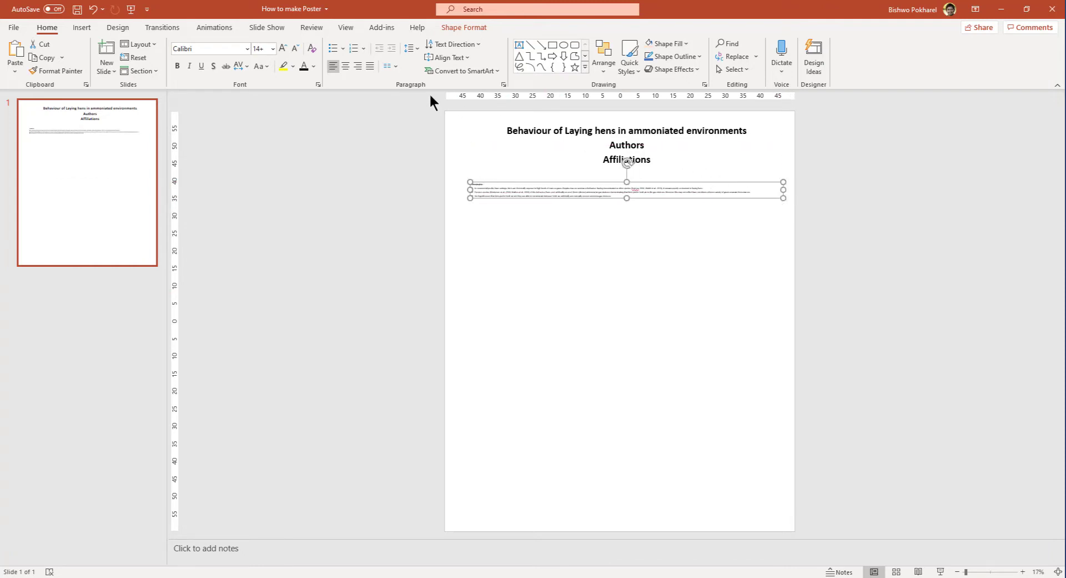
click(266, 47)
text(35)
key(Return)
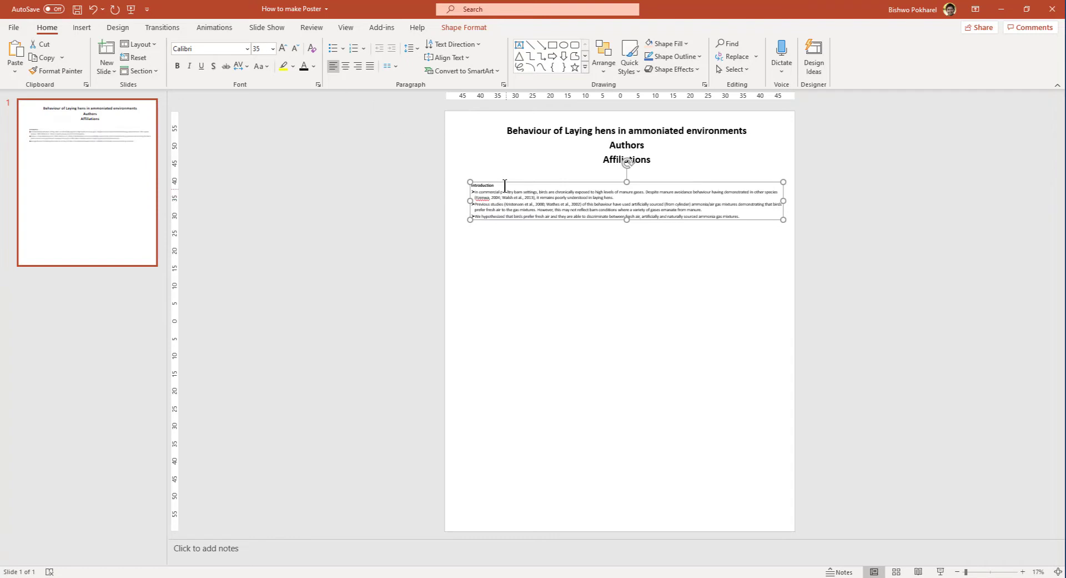
Set the Introduction heading to 50 pt
click(482, 186)
double_click(483, 185)
click(261, 49)
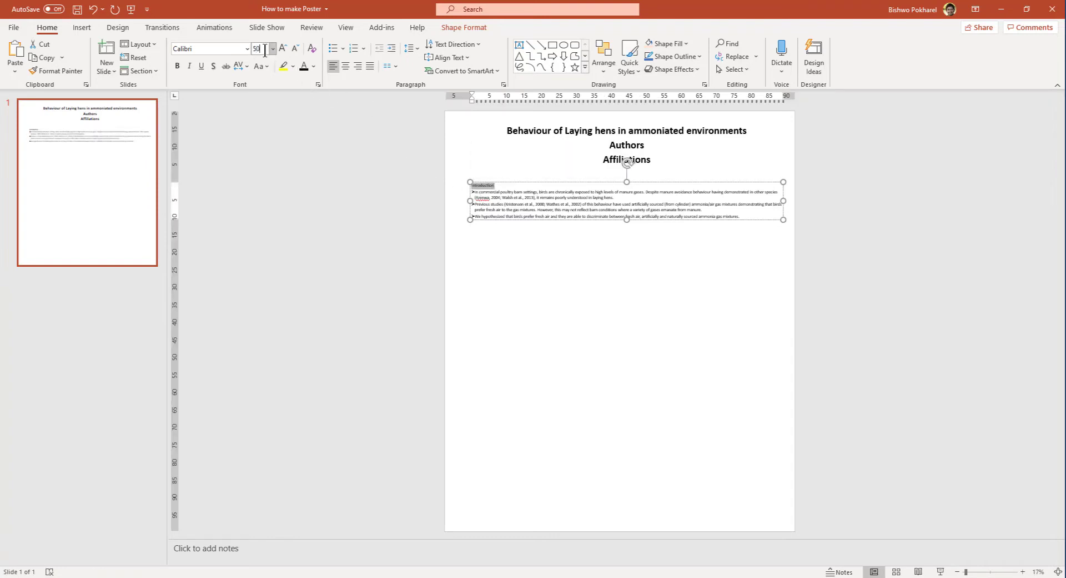
key(Return)
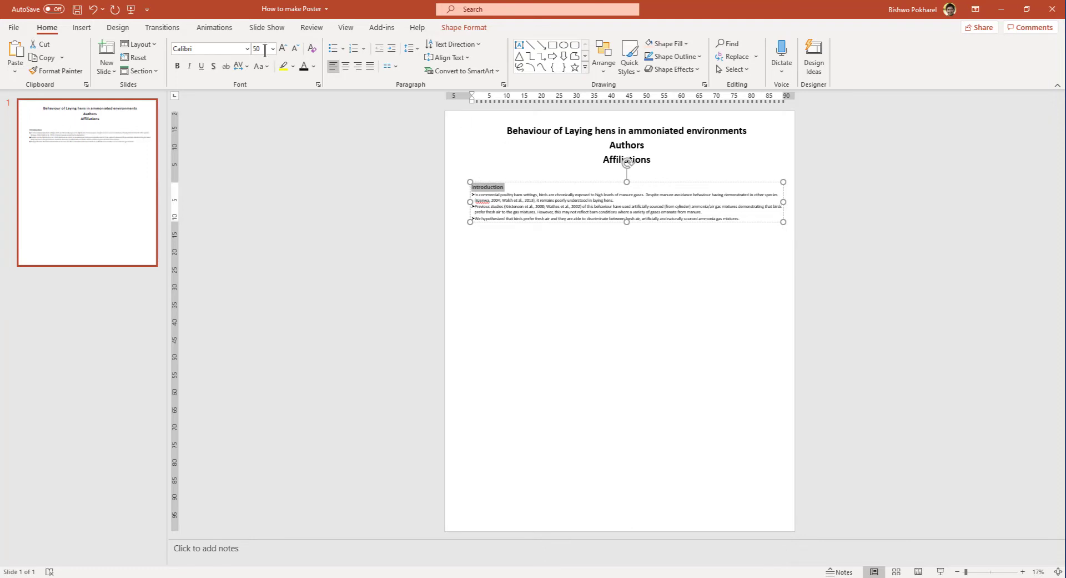
Set the three Introduction bullet points to 38 pt
key(ctrl+End)
key(ctrl+shift+Up)
key(ctrl+shift+Up)
key(ctrl+shift+Up)
click(263, 48)
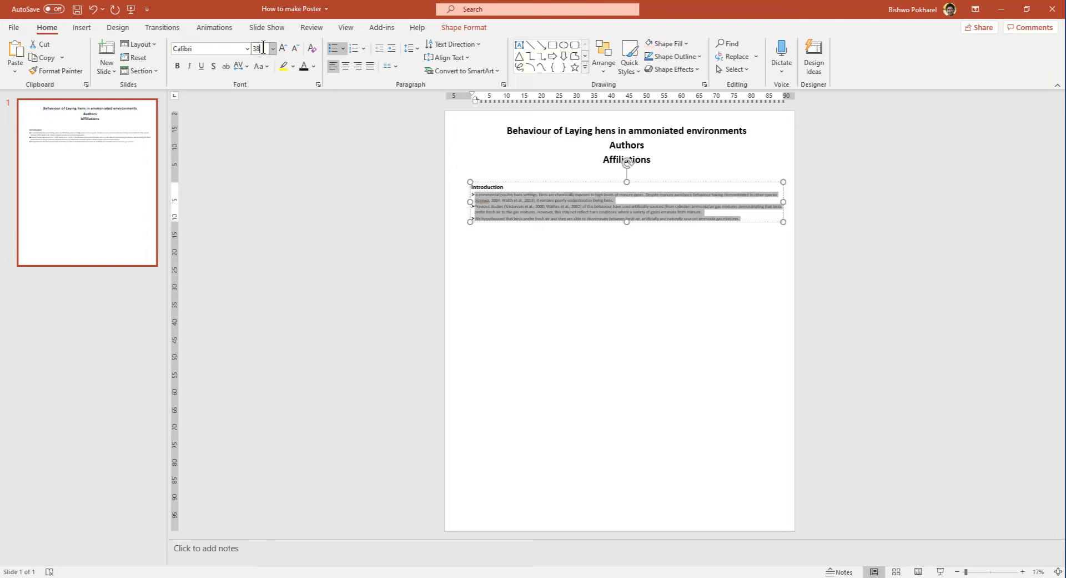
text(38)
key(Return)
click(551, 184)
click(571, 248)
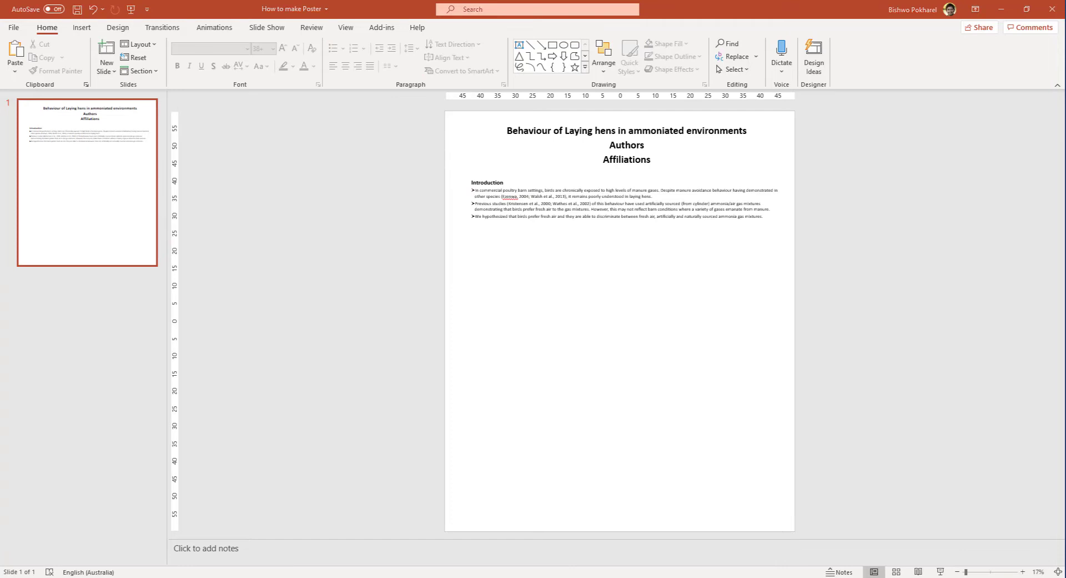
Paste the Methods text under the Introduction at 35 pt and widen its box slightly
key(ctrl+v)
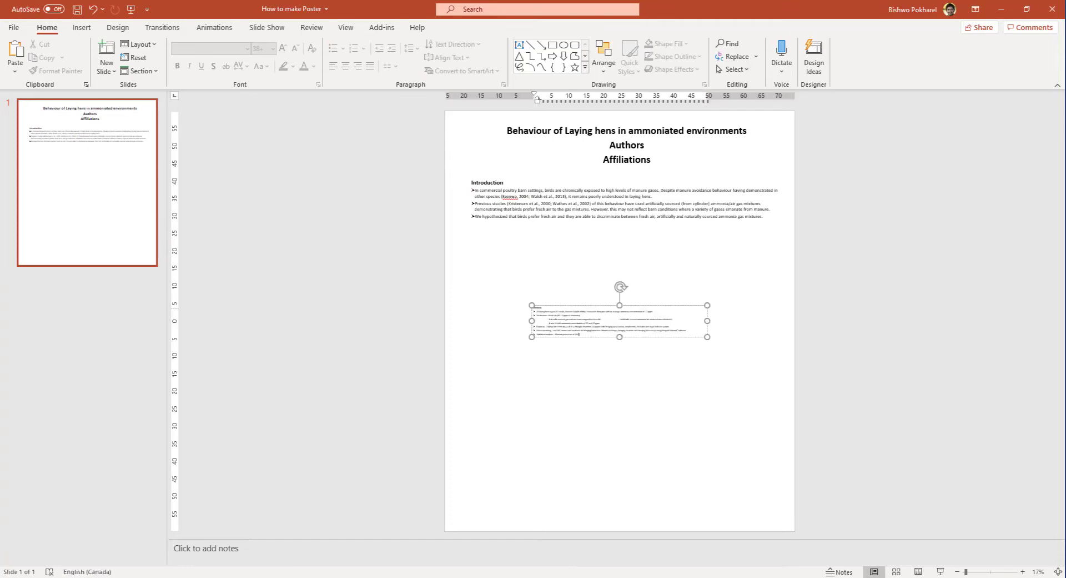
drag(578, 306, 531, 230)
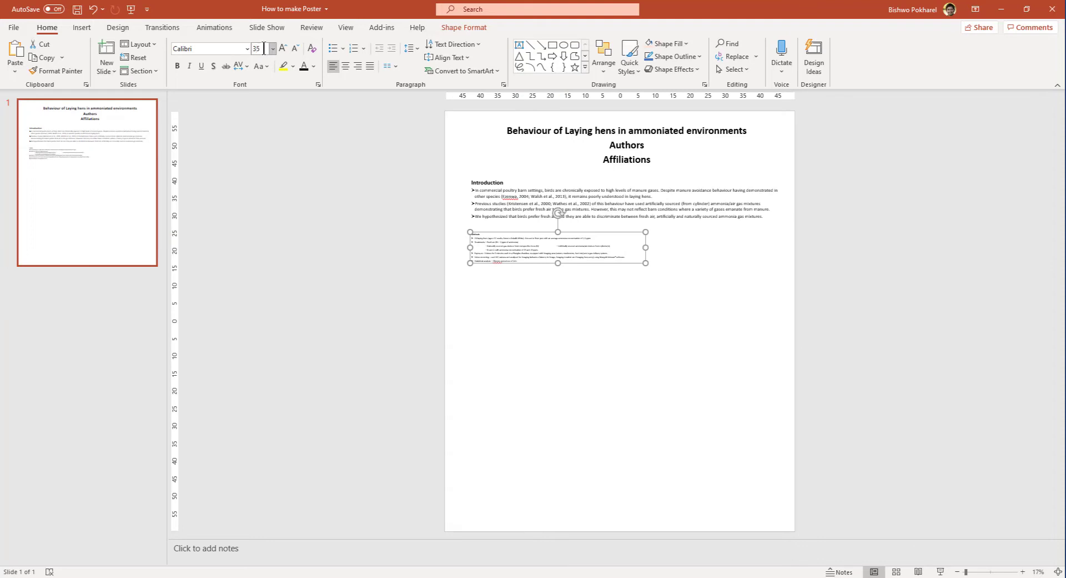
click(264, 48)
text(35)
key(Return)
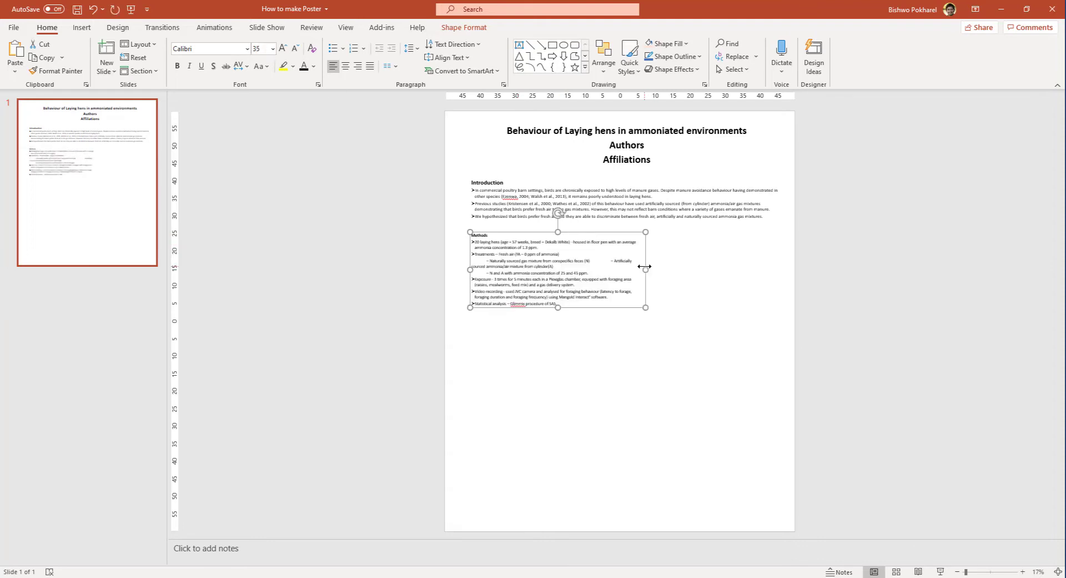
drag(644, 266, 652, 269)
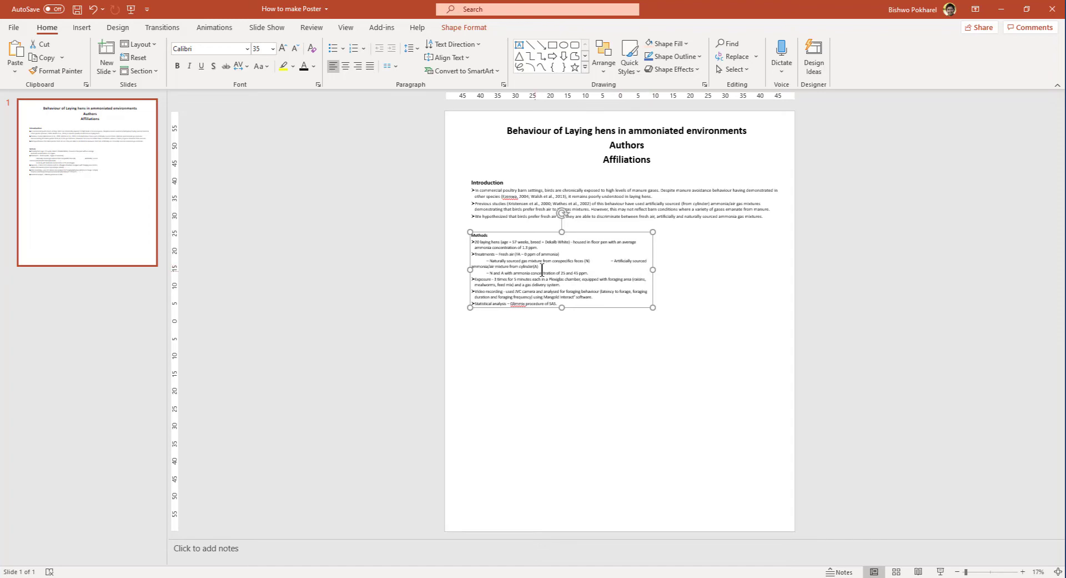
Move 'Artificially sourced' onto its own indented sub-item line
click(1022, 571)
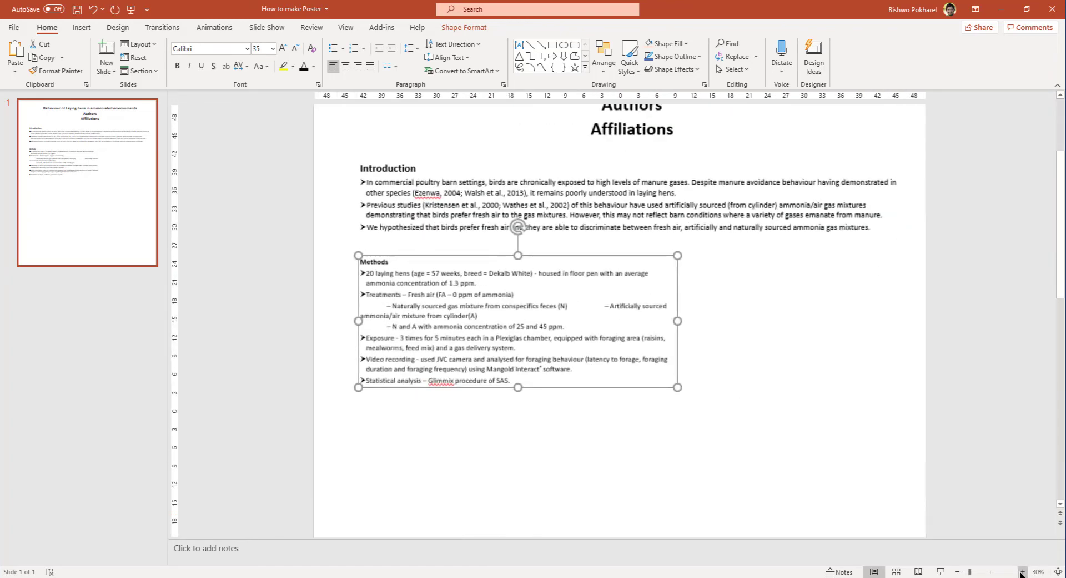
click(607, 309)
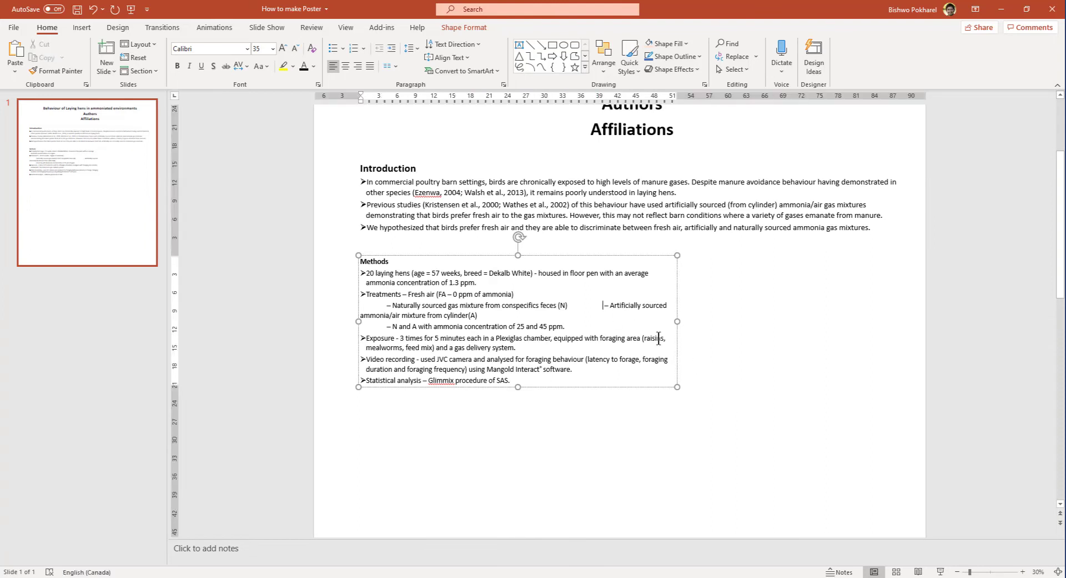
key(Return)
key(Tab)
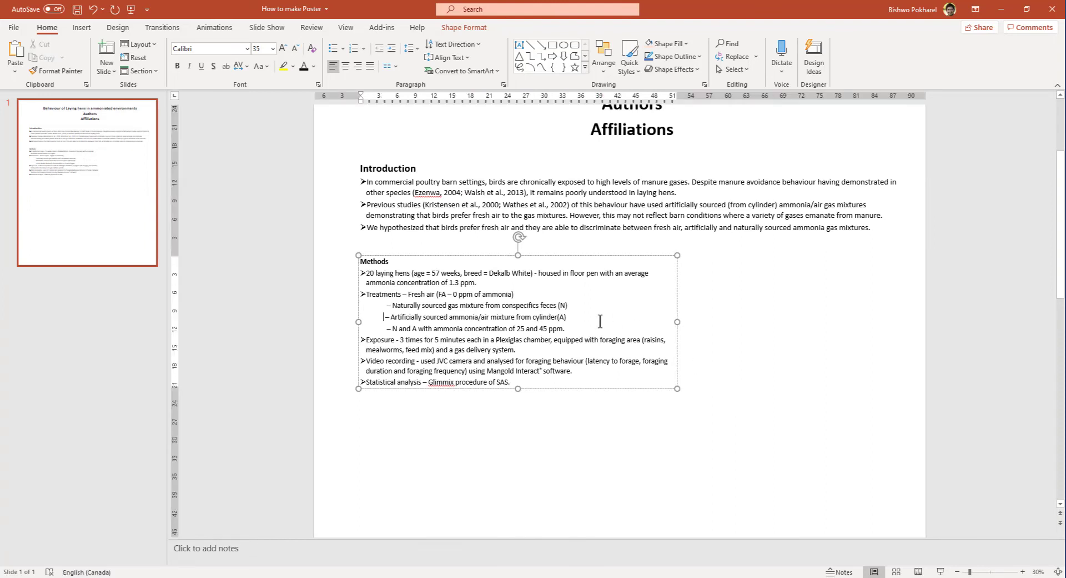
Set the Methods heading to 50 pt and the body text to 38 pt
drag(394, 261, 355, 261)
key(ctrl+c)
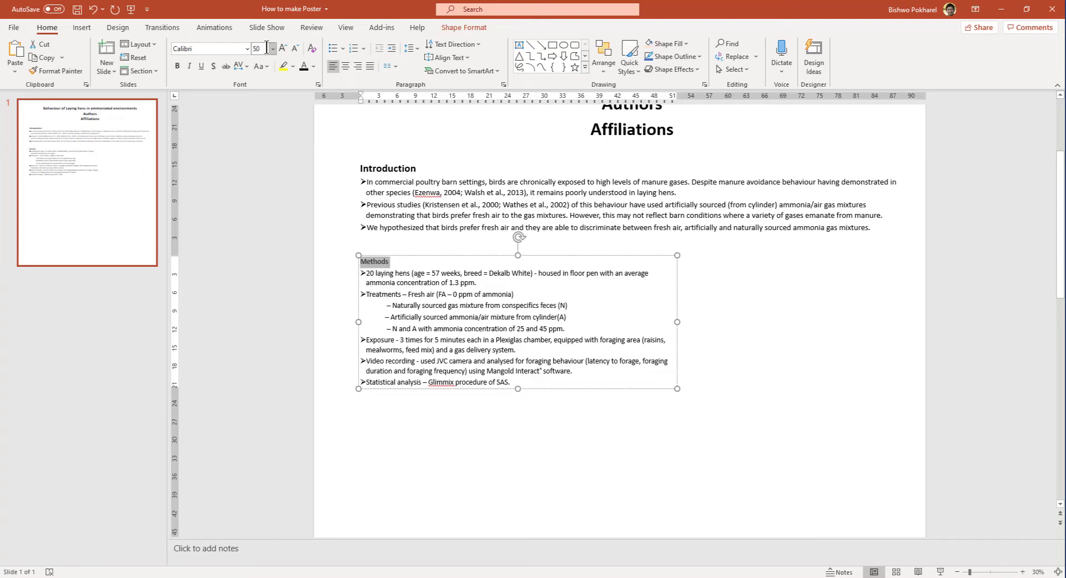
click(266, 47)
text(50)
key(Return)
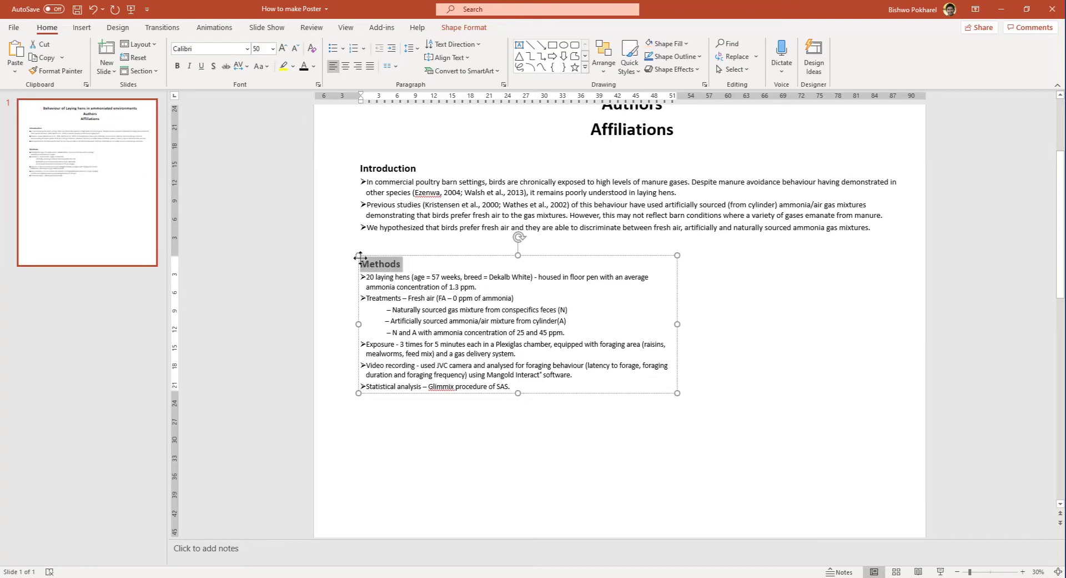
drag(368, 277, 541, 386)
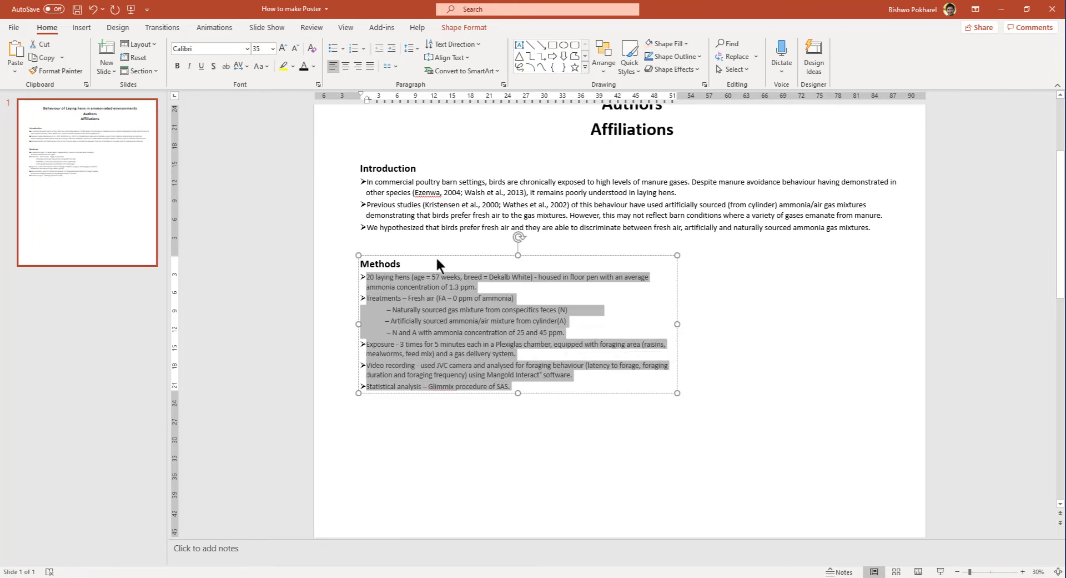
click(262, 49)
text(38)
key(Return)
click(438, 326)
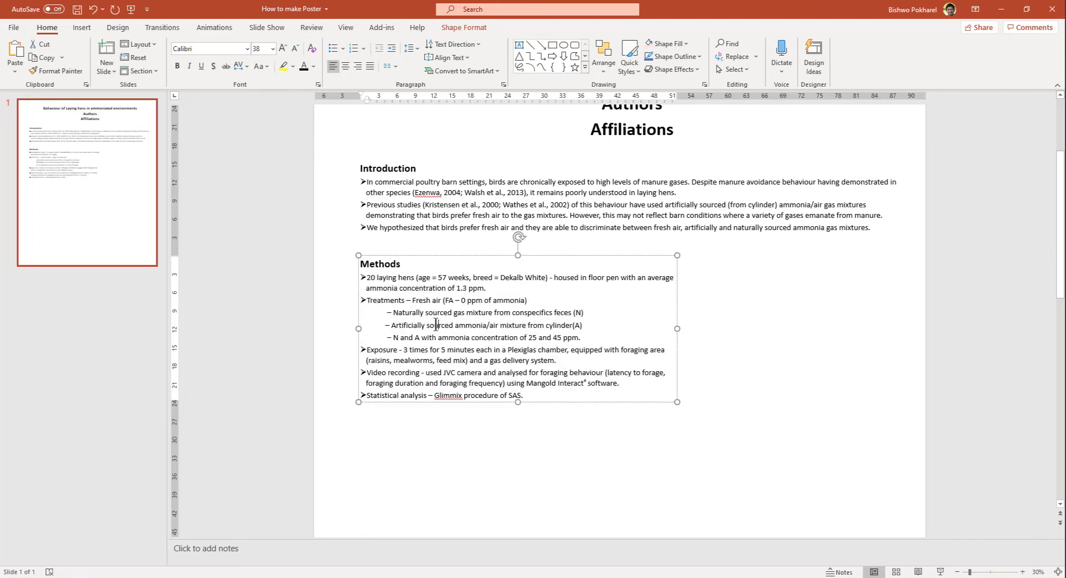
Nudge the Methods box up and left and widen it a little
drag(422, 256, 418, 250)
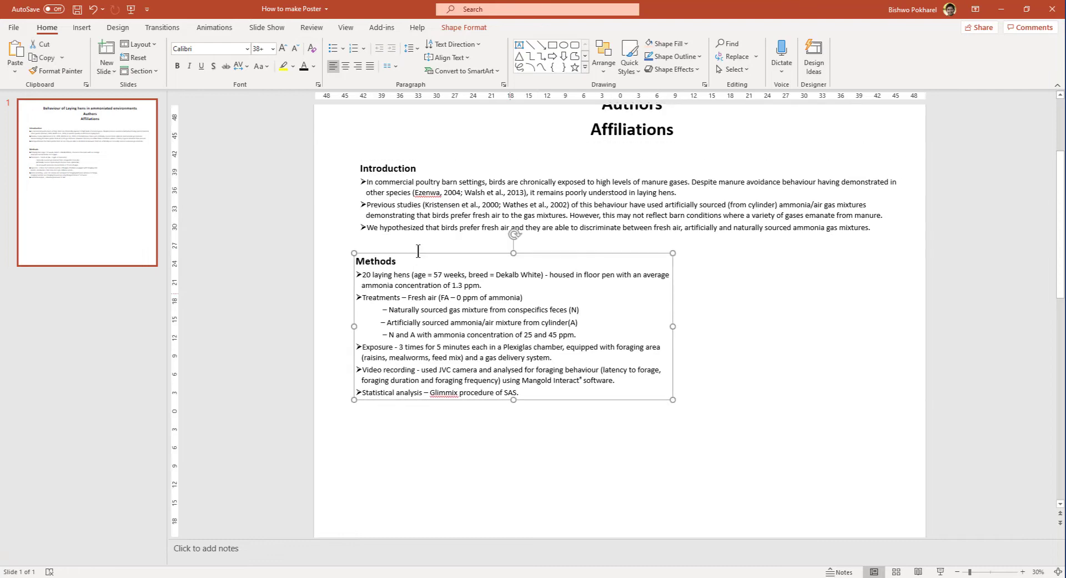
drag(675, 326, 679, 326)
click(715, 372)
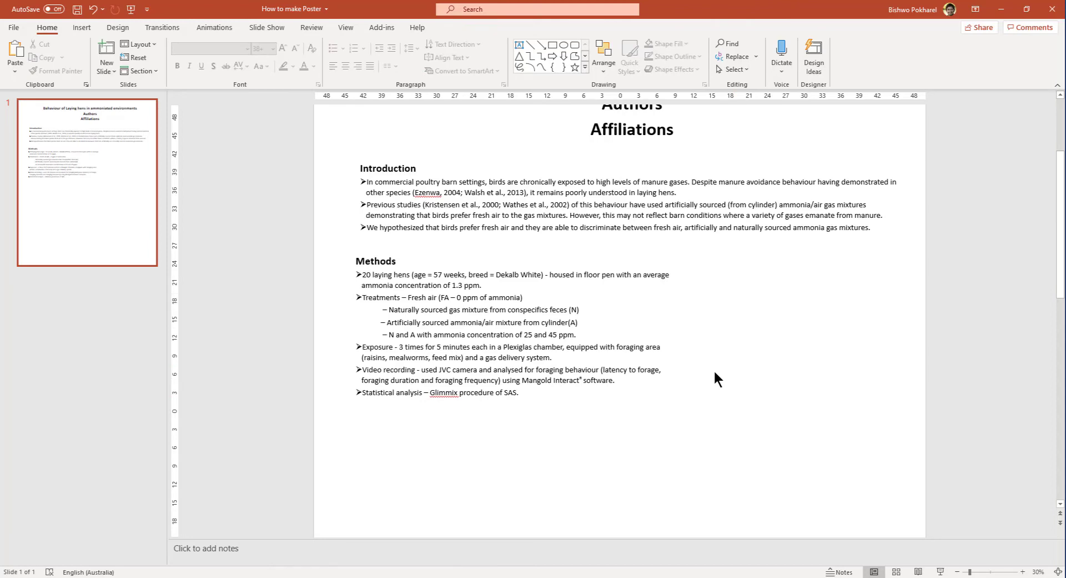
click(526, 410)
scroll(525, 408, down, 1)
click(498, 375)
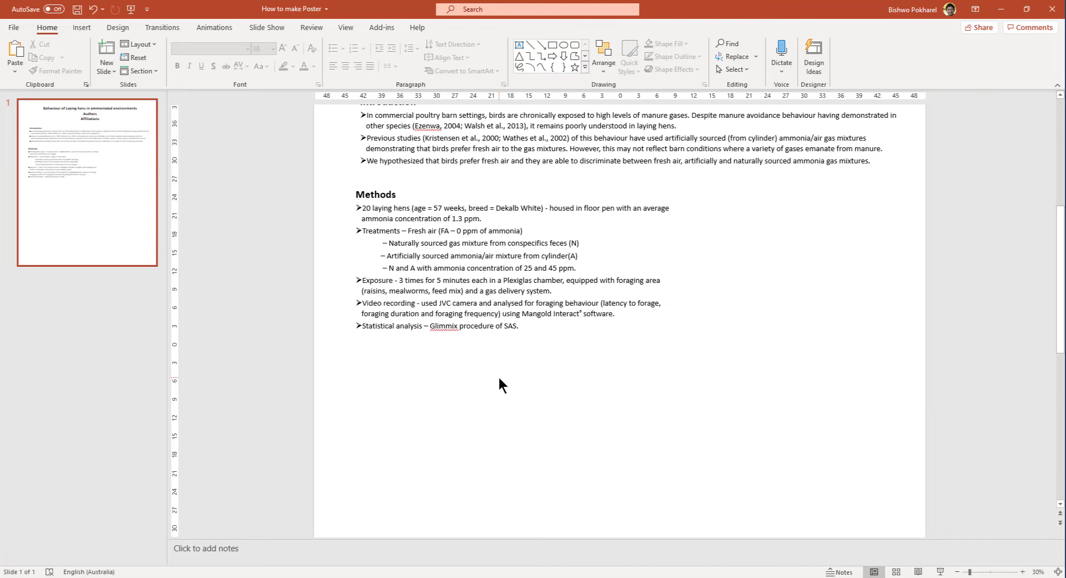
Insert chart images 1, 2 and 3 from this device
click(78, 26)
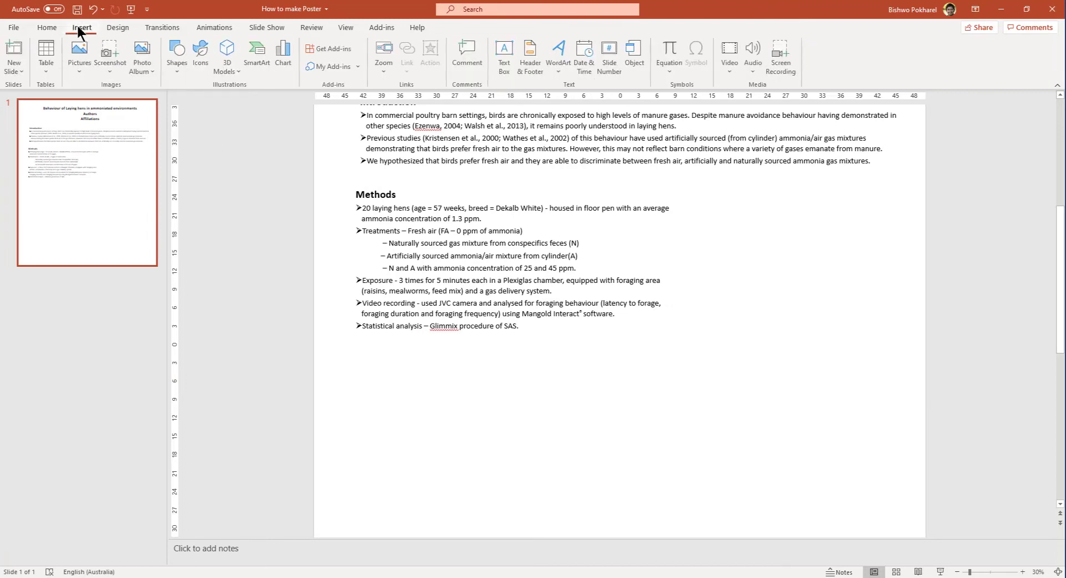
click(81, 70)
click(111, 99)
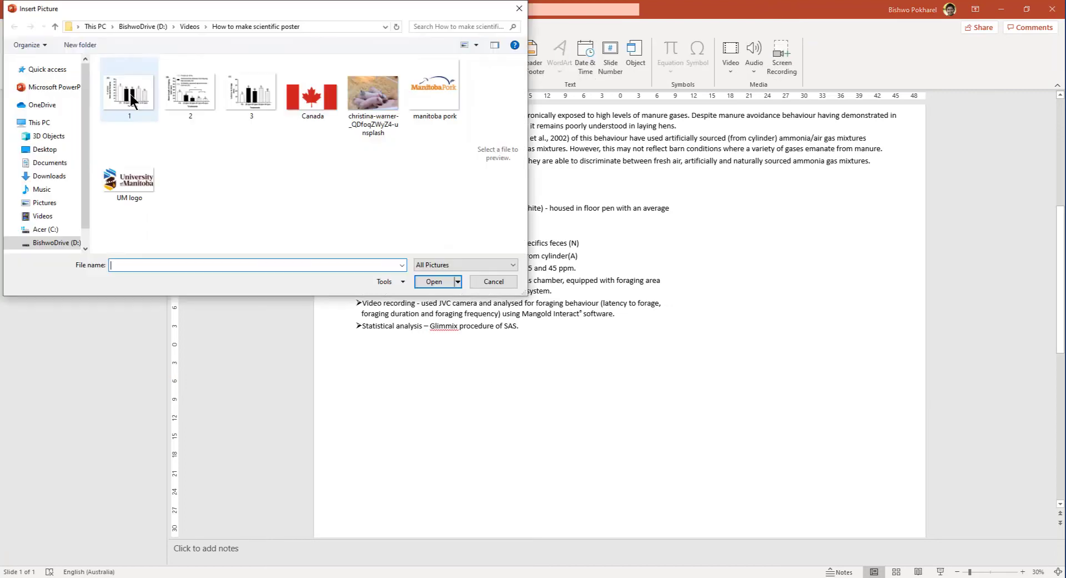
ctrl+click(207, 102)
ctrl+click(254, 102)
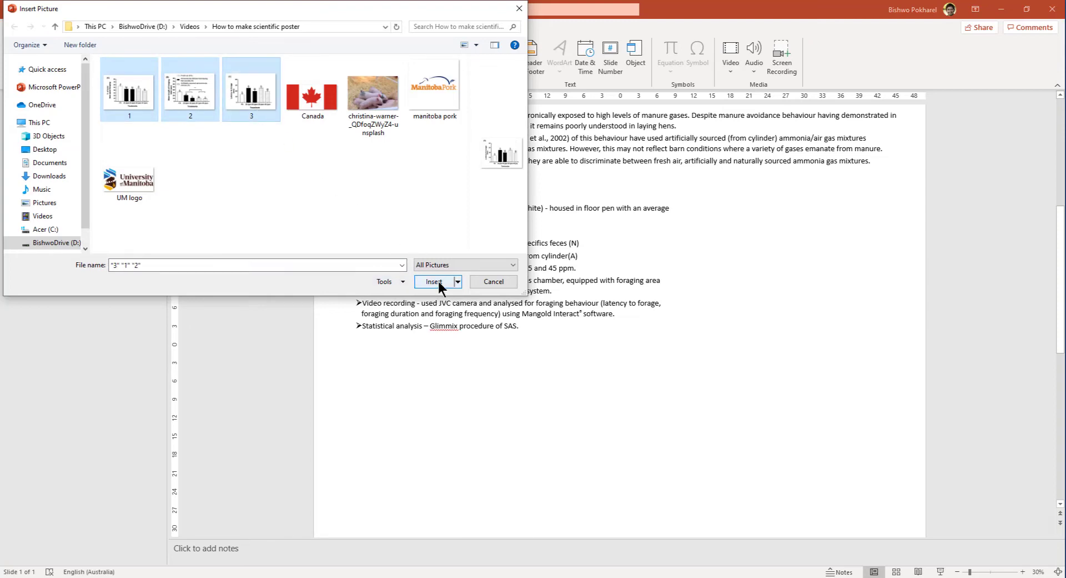
click(436, 281)
Arrange charts (A), (B) and (C) in a column right of the Methods text
drag(633, 351, 799, 369)
click(854, 257)
drag(778, 232, 779, 288)
click(778, 251)
drag(790, 379, 778, 451)
drag(825, 475, 875, 503)
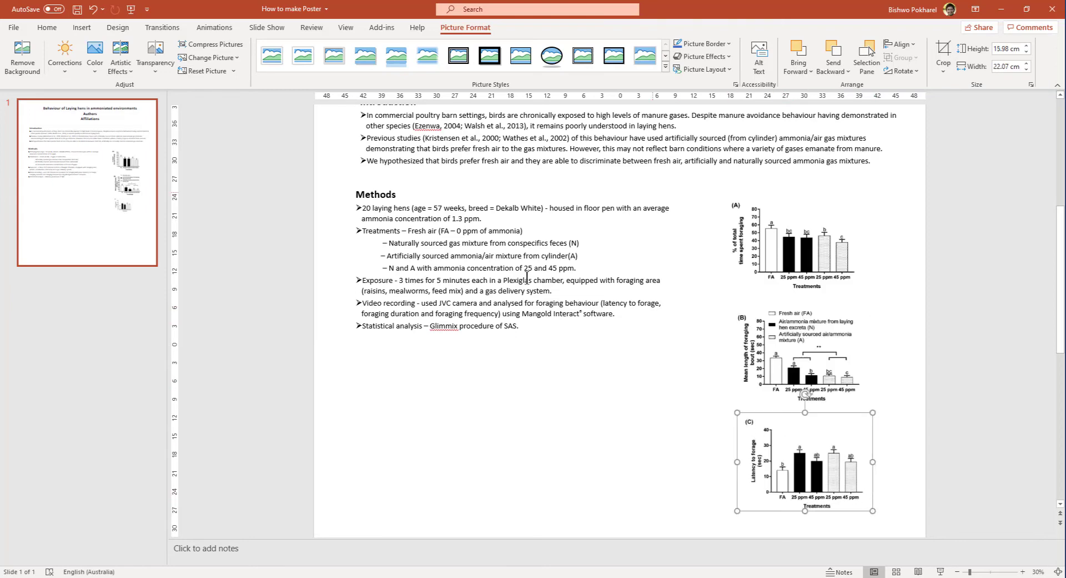
click(398, 194)
drag(398, 194, 360, 192)
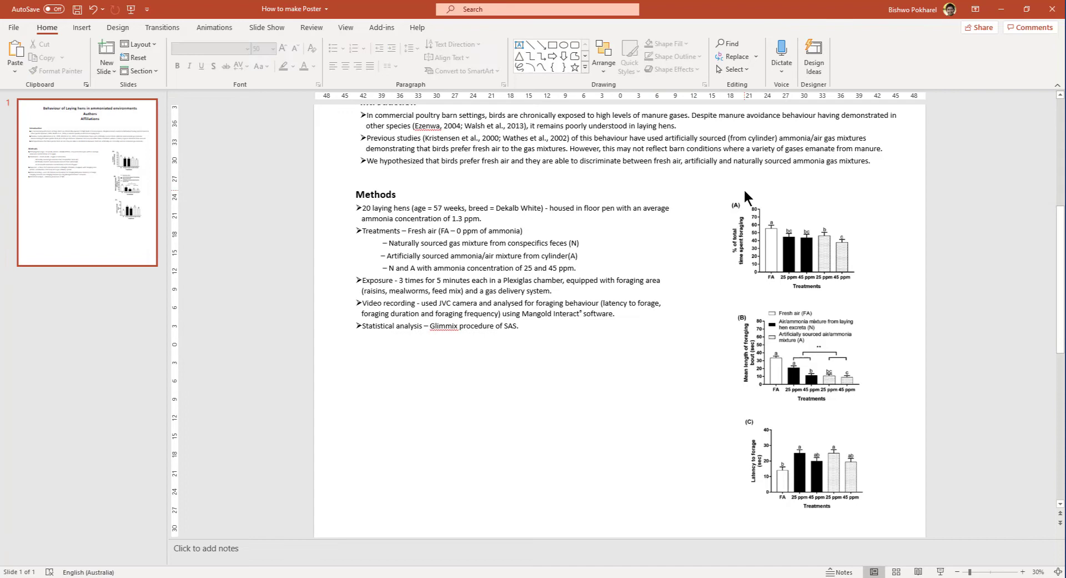
Paste a copy of the heading above chart (A), size 50, renamed to 'Results'
key(ctrl+v)
drag(684, 290, 734, 214)
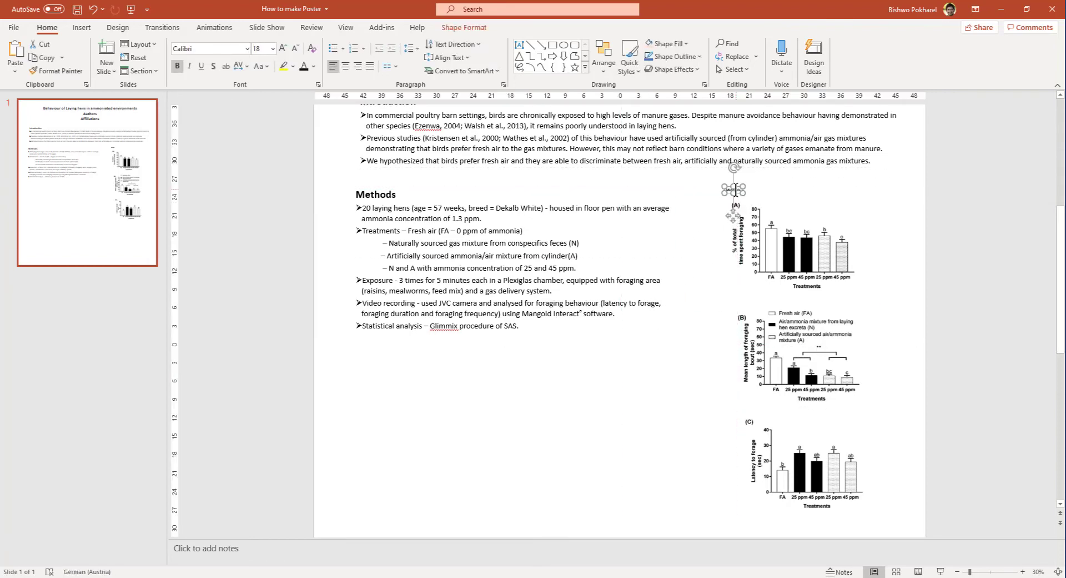
click(735, 190)
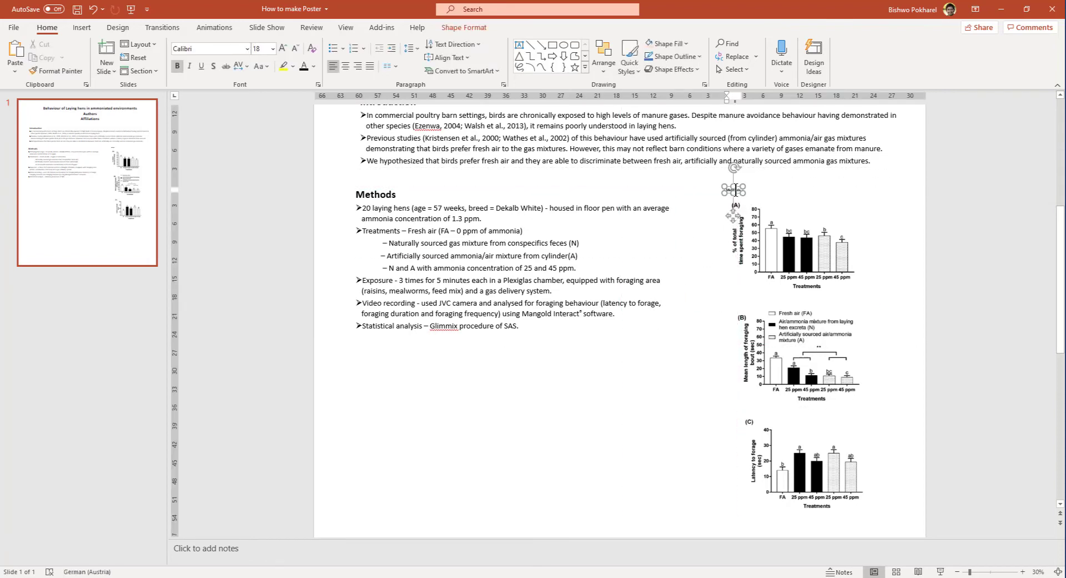
click(261, 49)
key(Return)
drag(728, 194, 773, 196)
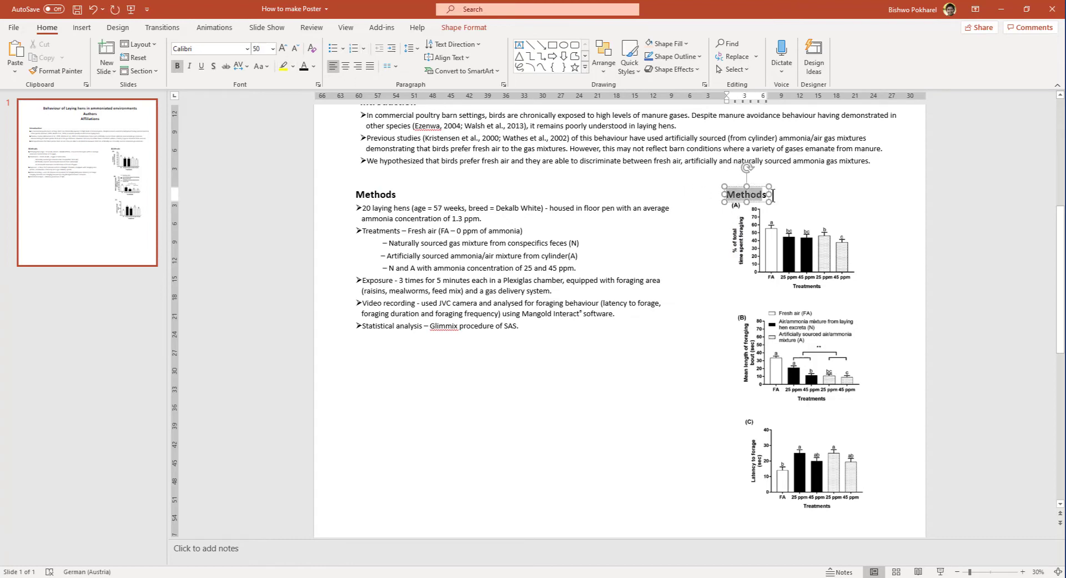
text(Results)
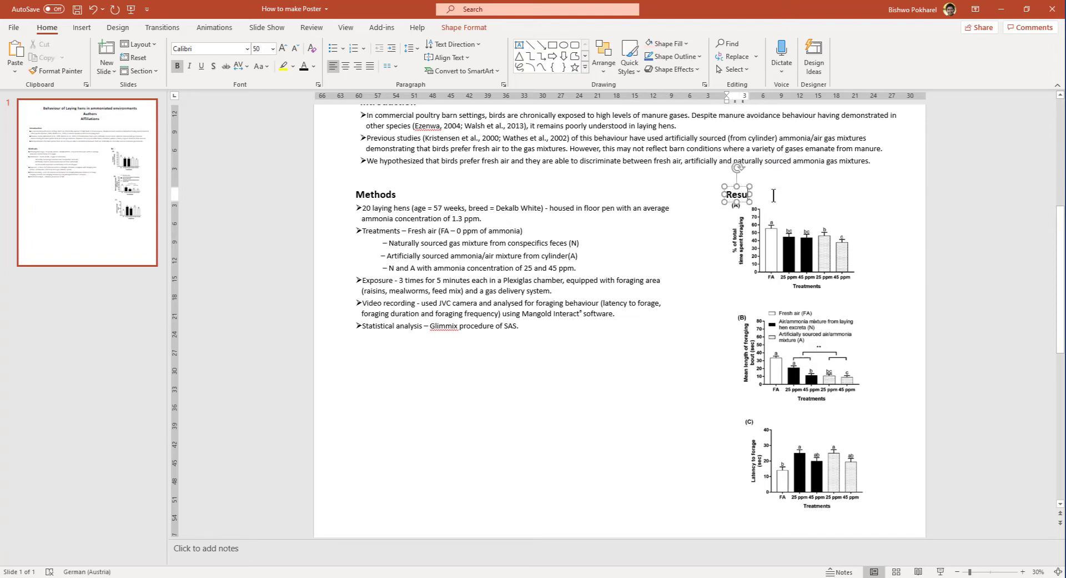
click(855, 217)
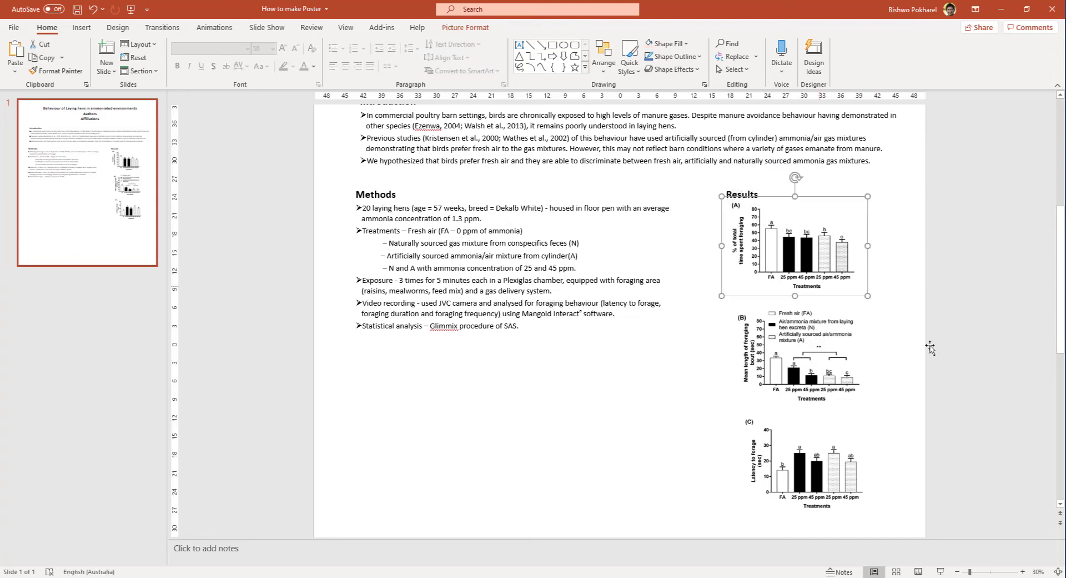
click(743, 193)
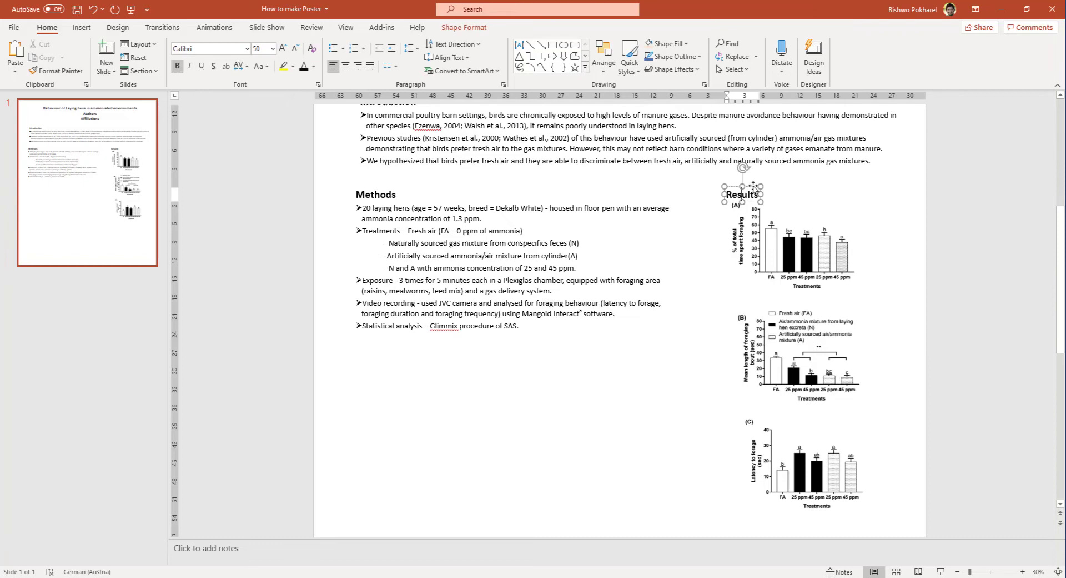
drag(753, 183, 730, 181)
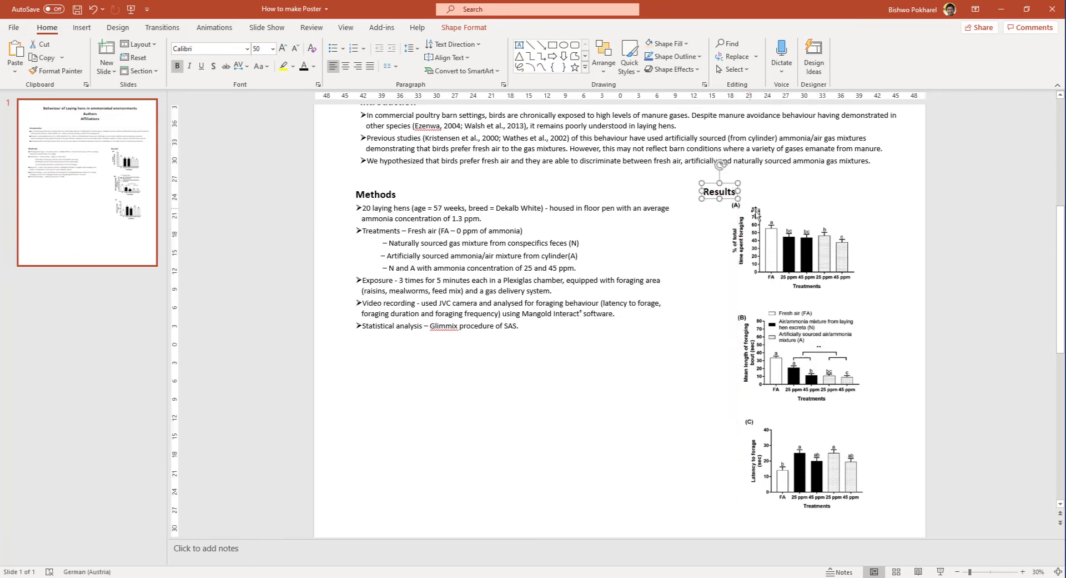
Move charts (A), (B) and (C) left under Results and enlarge each
drag(771, 234, 759, 235)
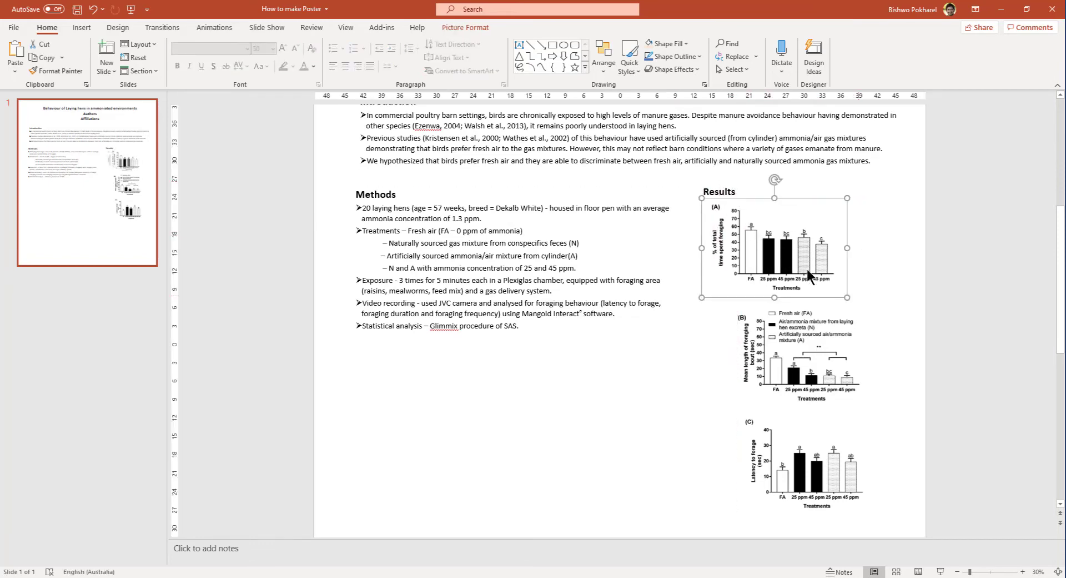
drag(852, 302, 875, 315)
click(819, 357)
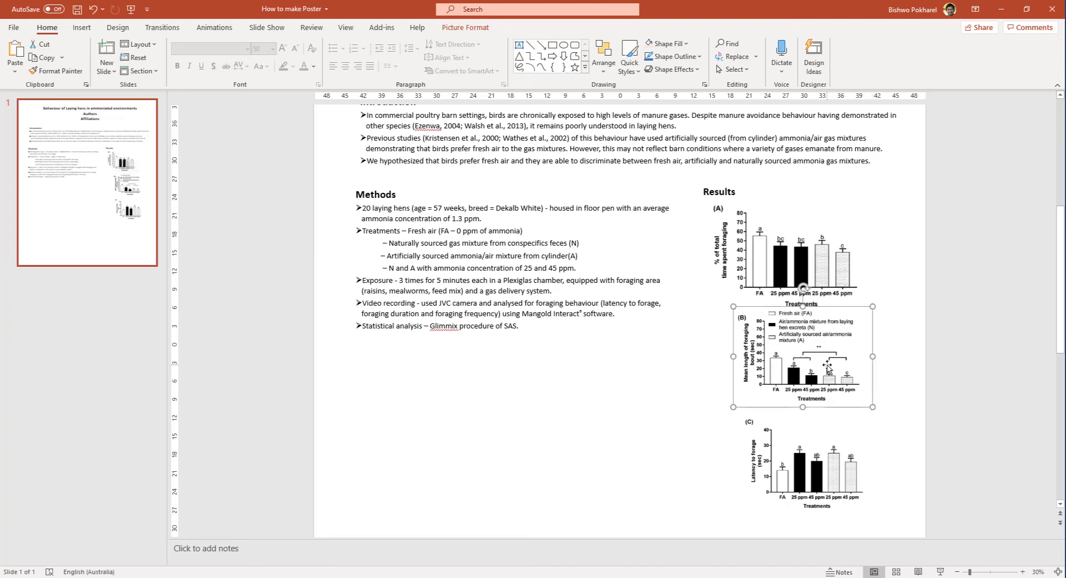
drag(819, 357, 793, 364)
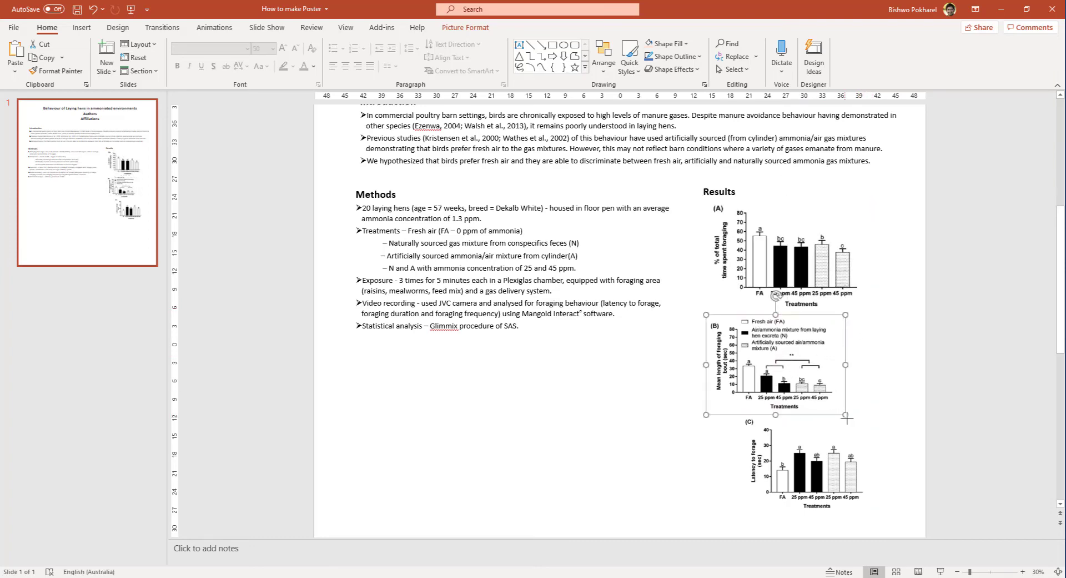
drag(845, 418, 877, 437)
click(834, 475)
drag(834, 475, 872, 537)
click(916, 446)
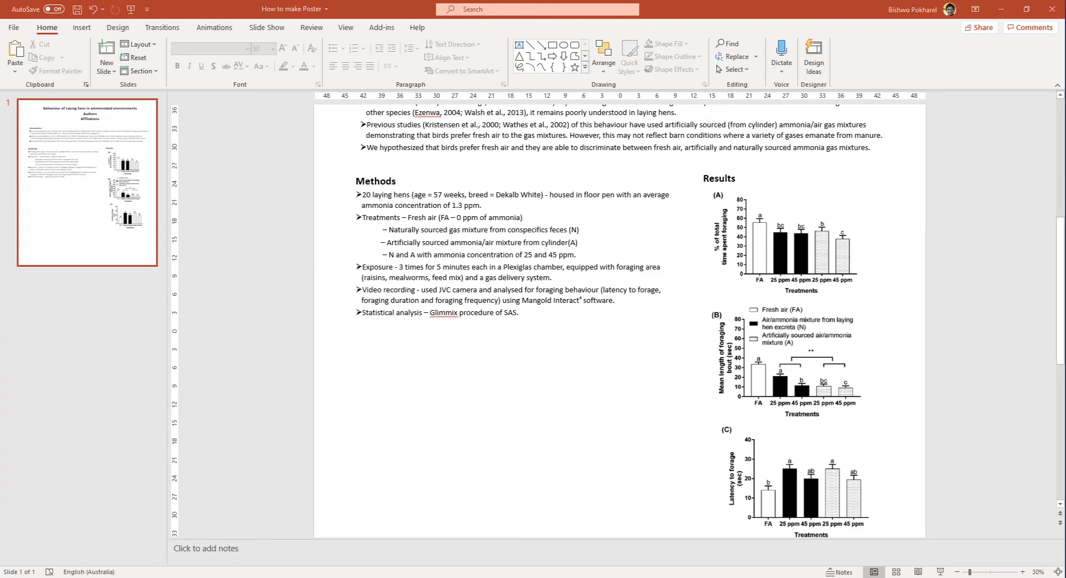
Paste the Conclusion box below the Methods text at 35 pt
key(ctrl+v)
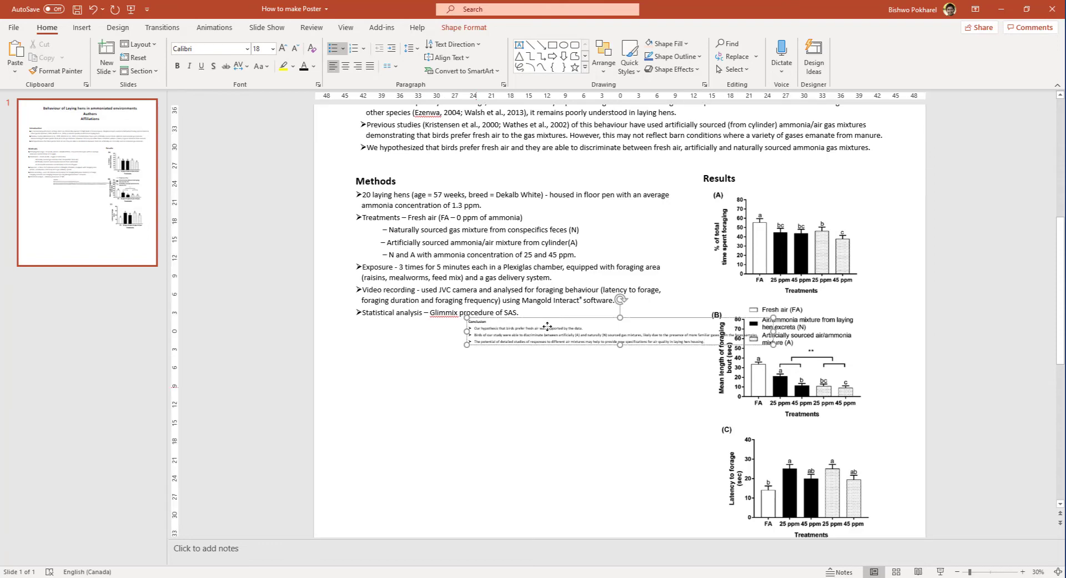
drag(527, 301, 438, 348)
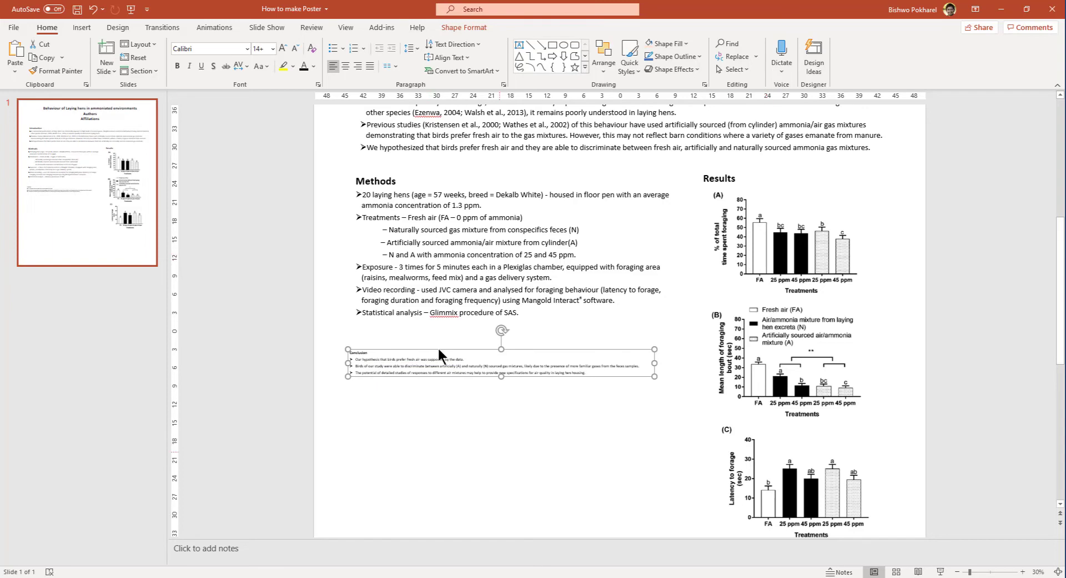
click(957, 571)
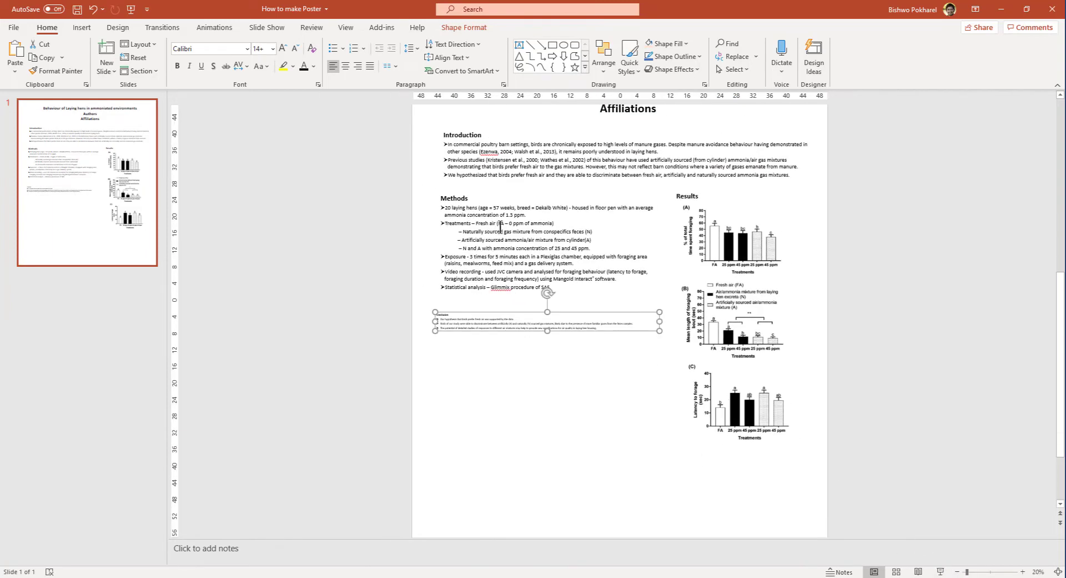
click(266, 50)
text(35)
key(Return)
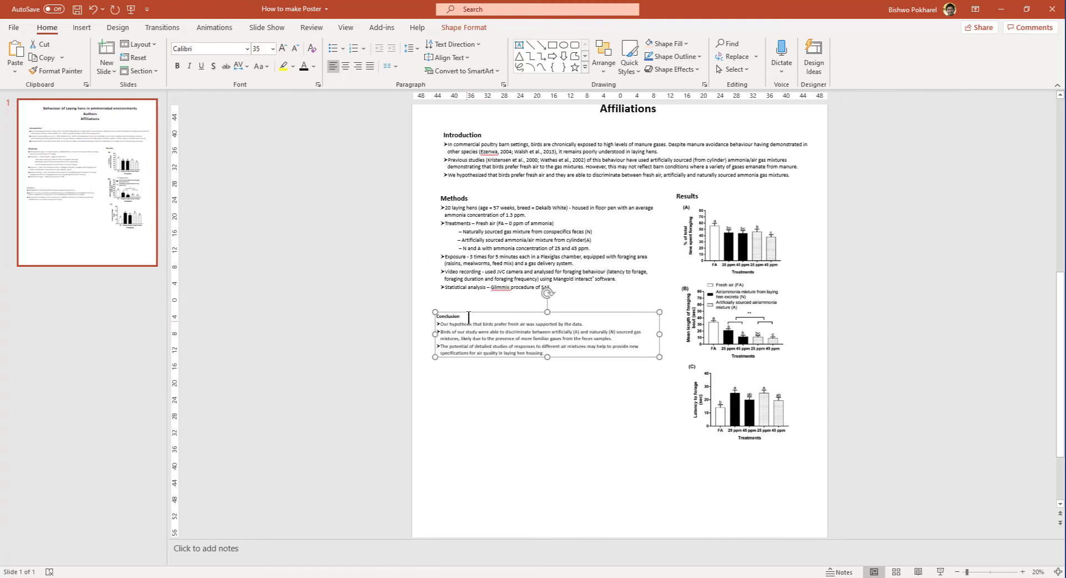
Set the Conclusion heading to 50 pt and its three bullets to 38 pt
drag(468, 318, 430, 317)
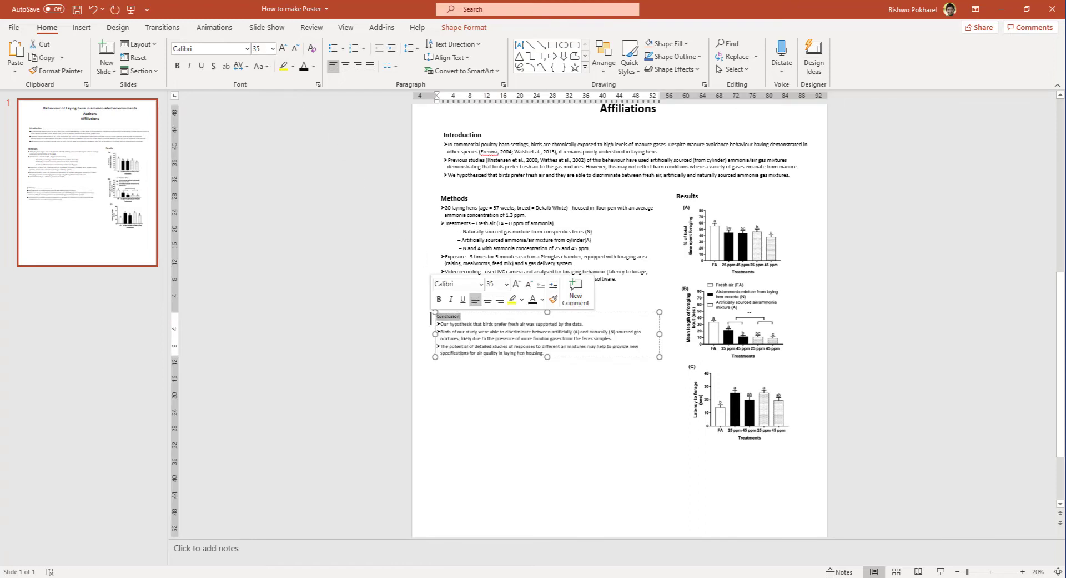
click(261, 48)
text(5)
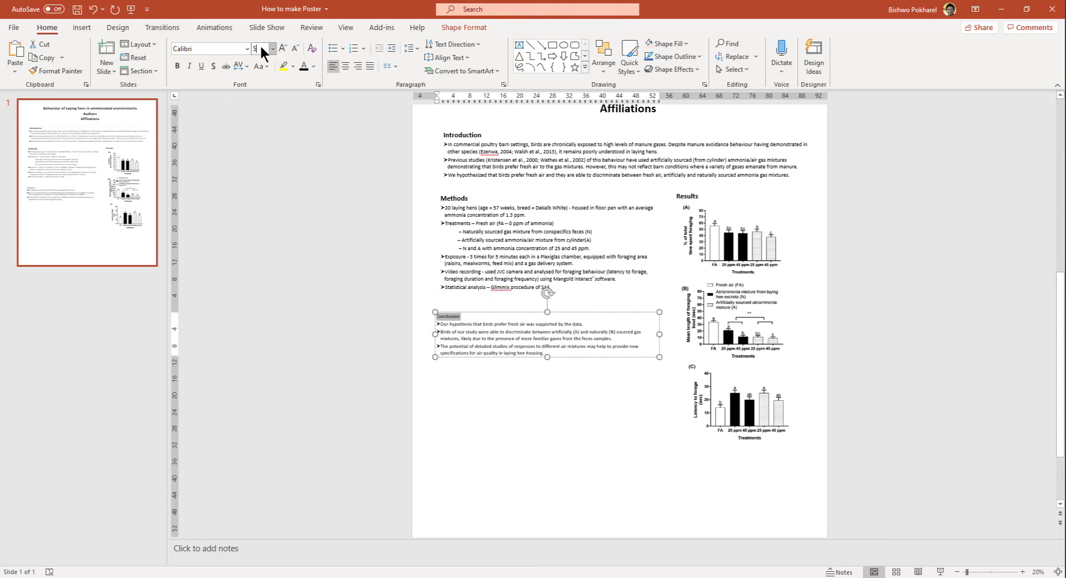
text(0)
key(Return)
click(560, 355)
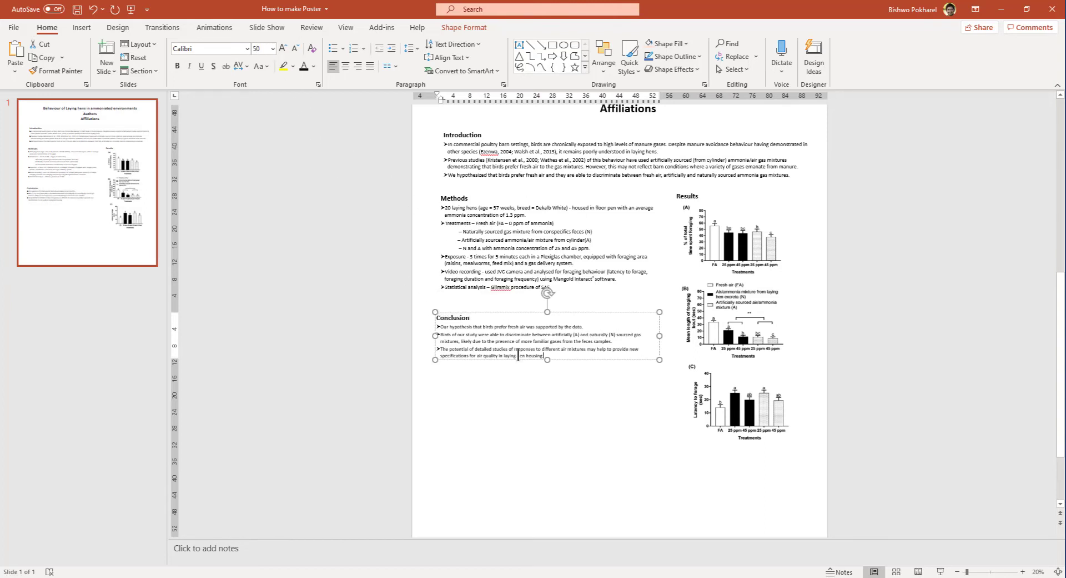
drag(545, 356, 440, 327)
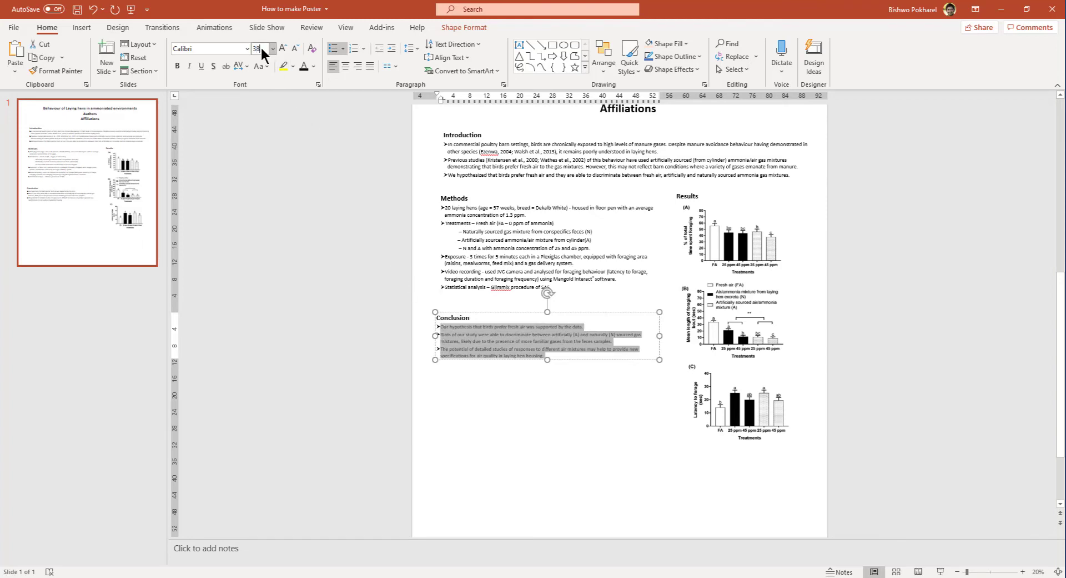
key(Return)
click(577, 405)
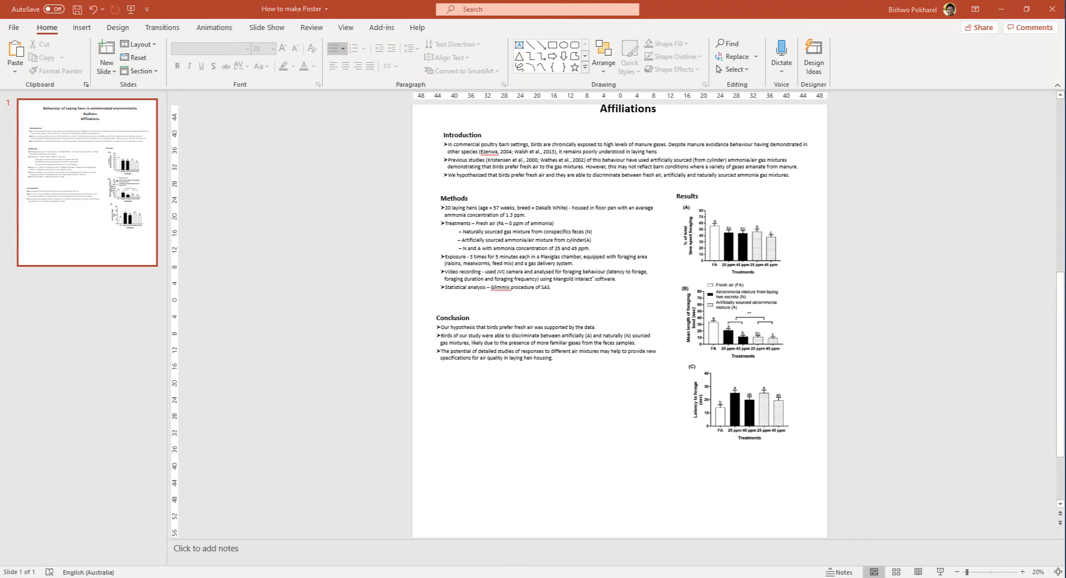
Paste the References box under the Conclusion at 35 pt with a 50 pt heading
key(ctrl+v)
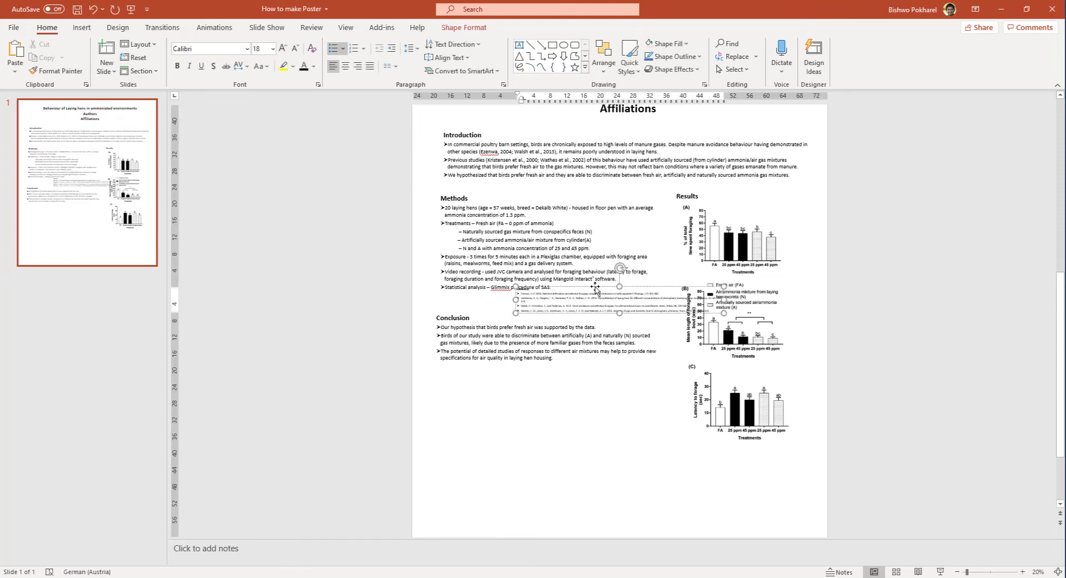
drag(595, 286, 512, 378)
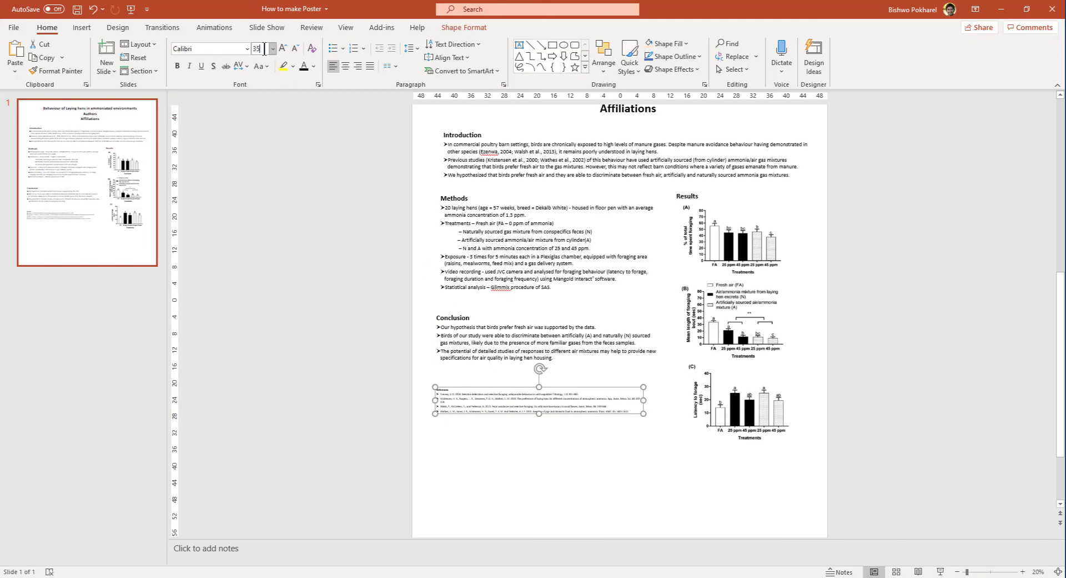
key(Return)
drag(475, 392, 434, 393)
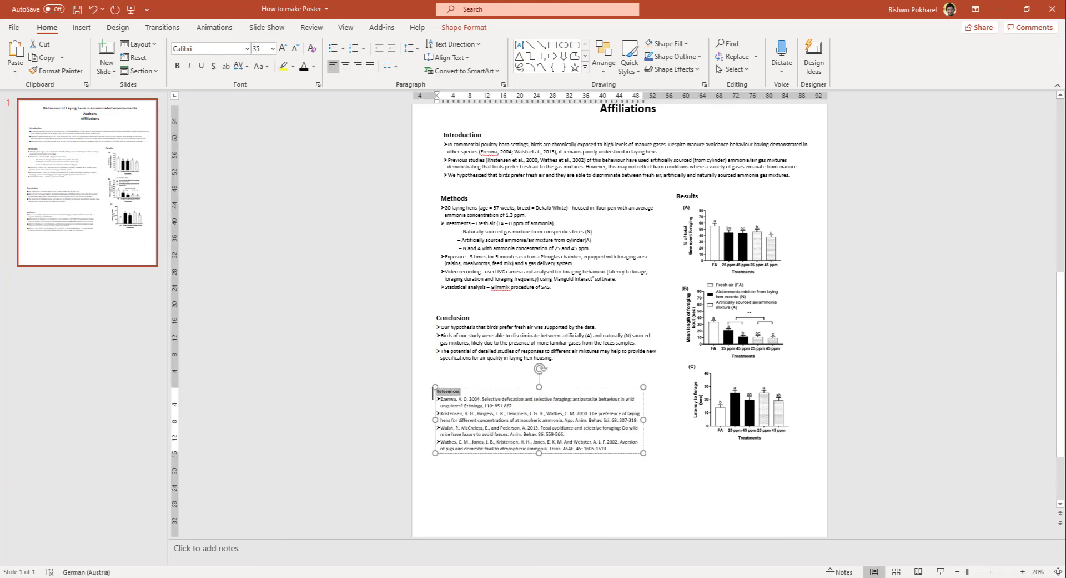
click(265, 48)
text(50)
key(Return)
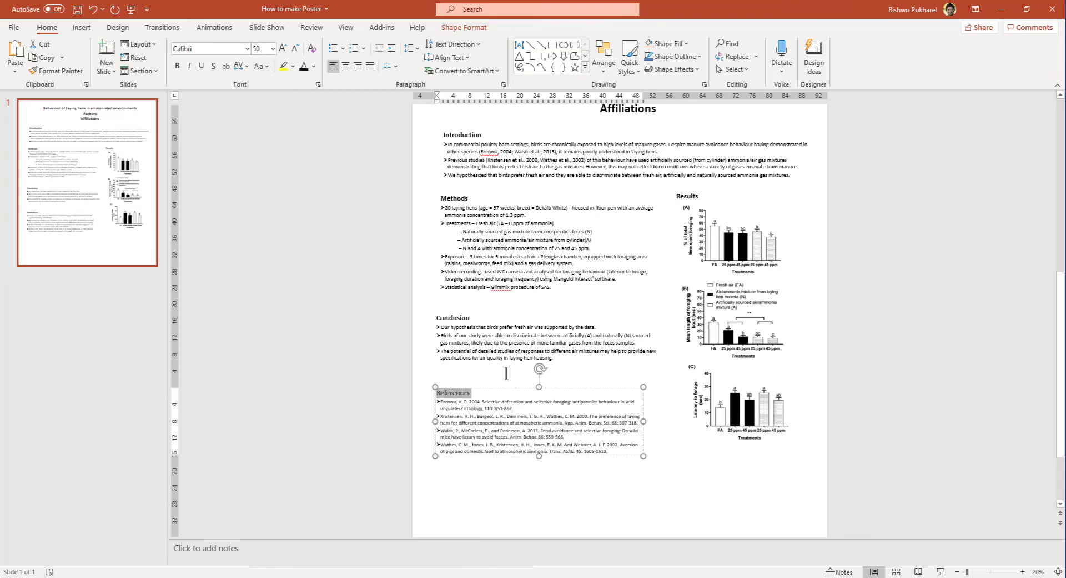
drag(516, 387, 517, 379)
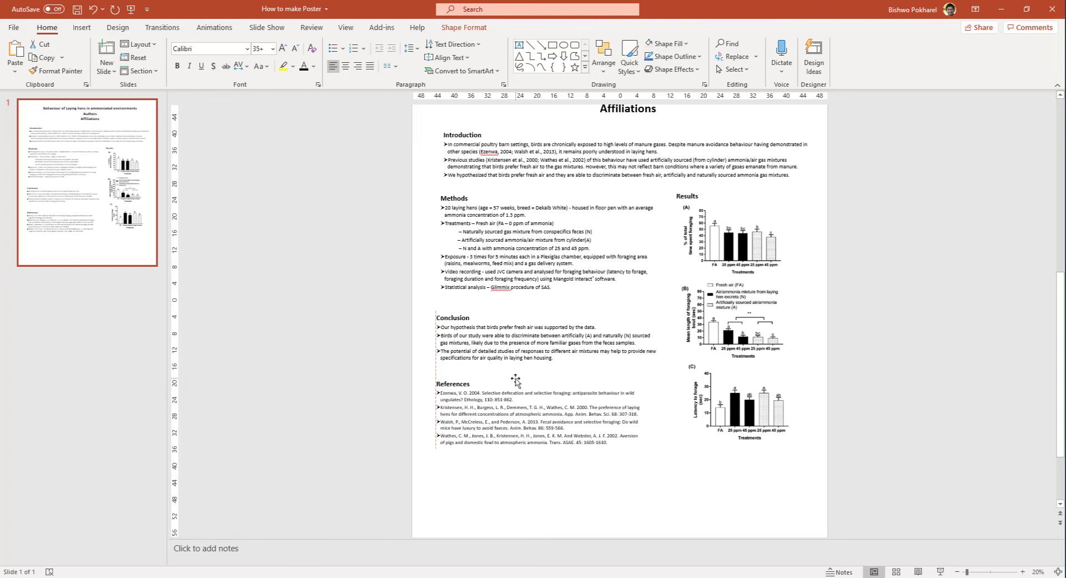
drag(516, 380, 516, 381)
click(685, 495)
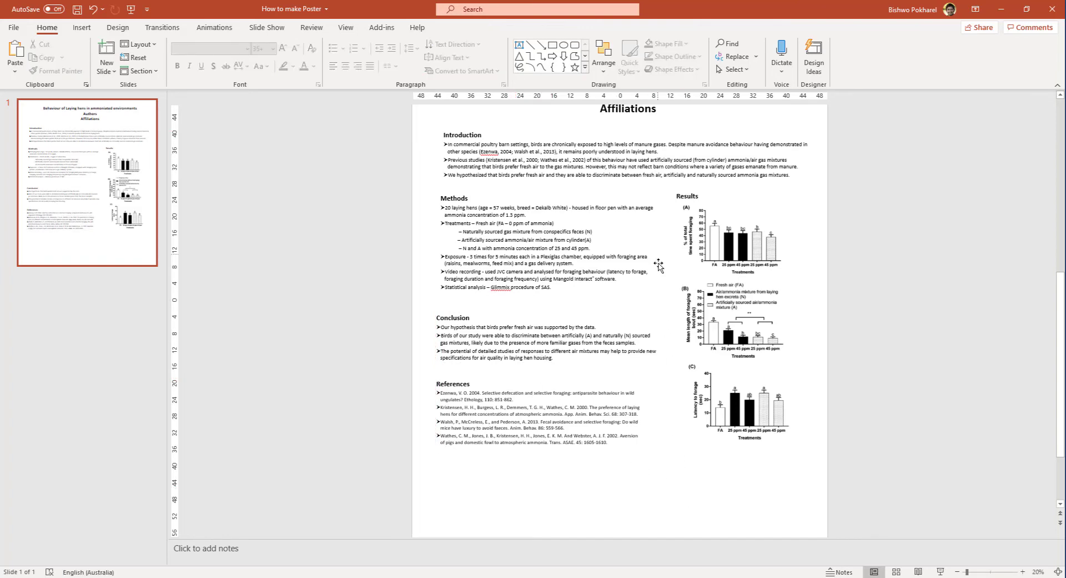
scroll(658, 265, up, 3)
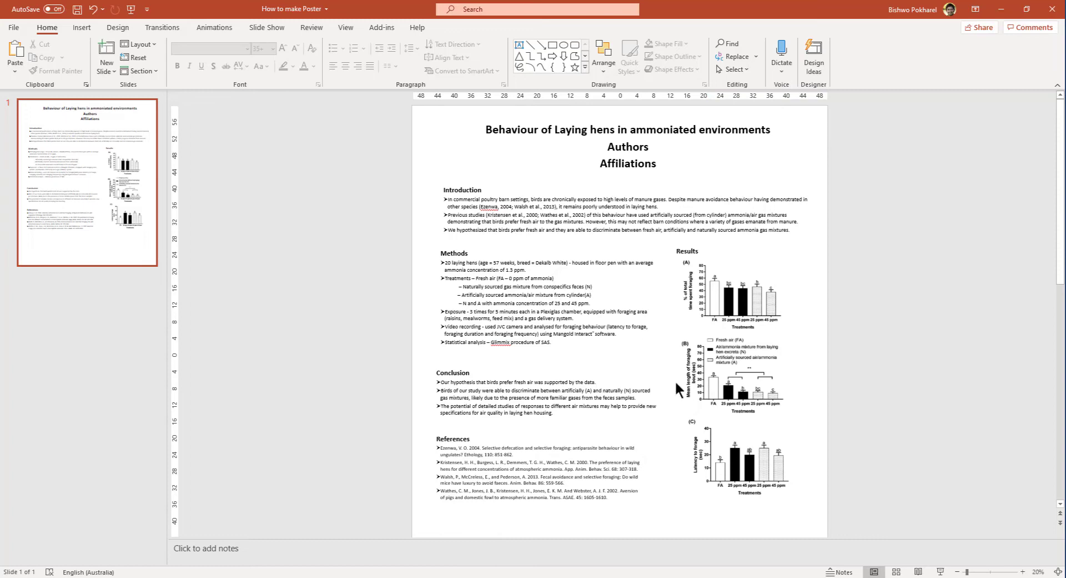
Paste three logos and place them at the bottom-left, bottom-centre and bottom-right of the poster
click(957, 571)
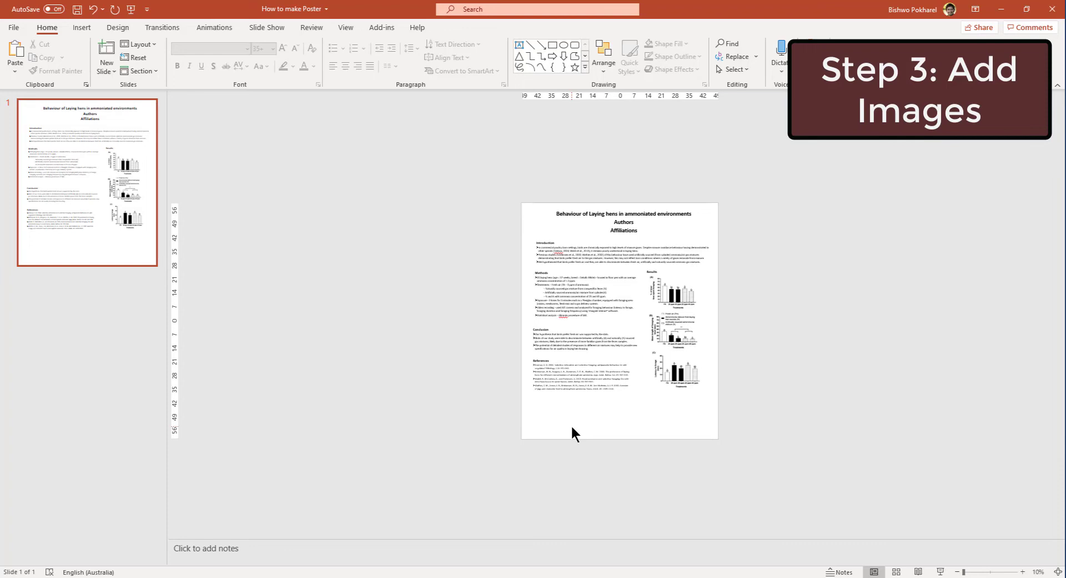
key(ctrl+v)
drag(619, 351, 541, 444)
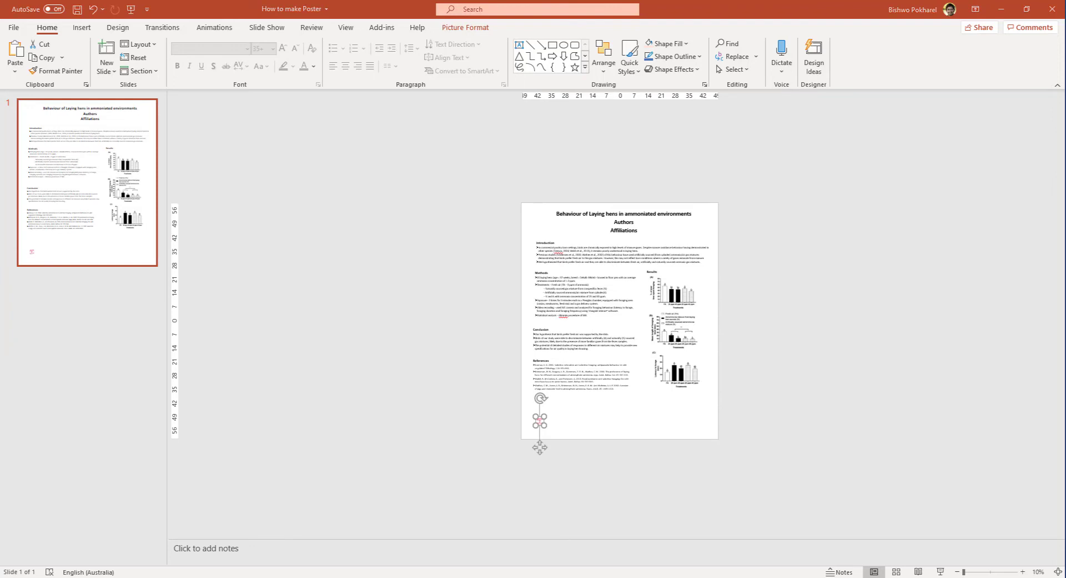
key(ctrl+v)
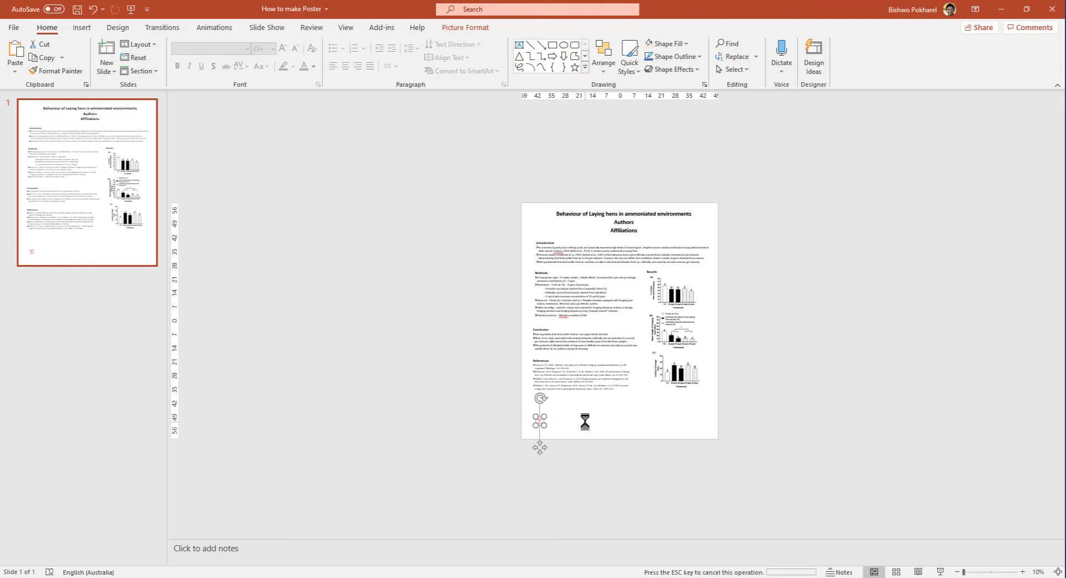
drag(621, 350, 603, 446)
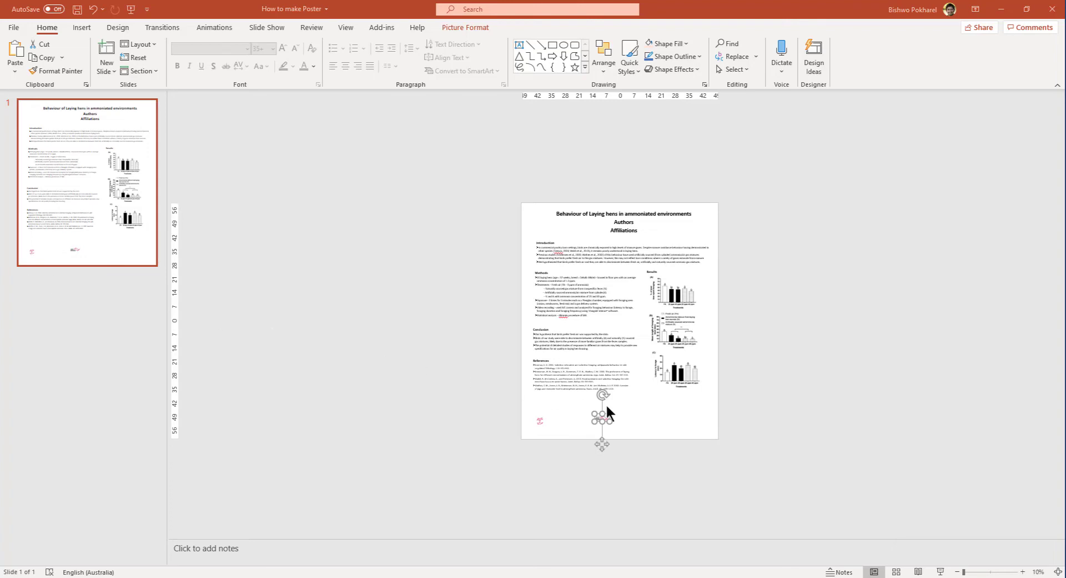
key(ctrl+v)
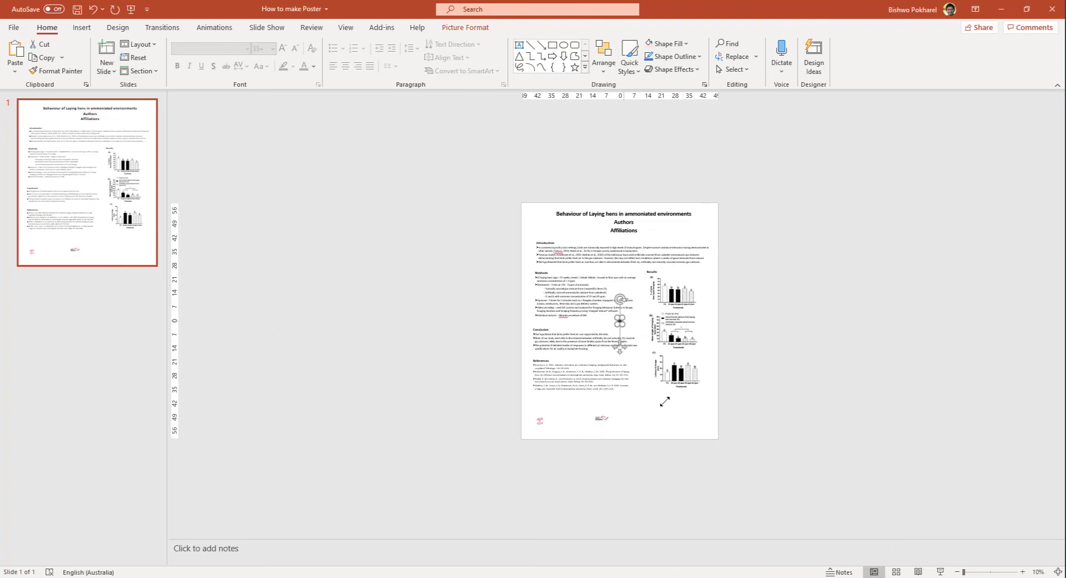
drag(621, 348, 677, 444)
Enlarge the pink, Animal Biosciences and university logos and space them evenly along the bottom row
click(1022, 572)
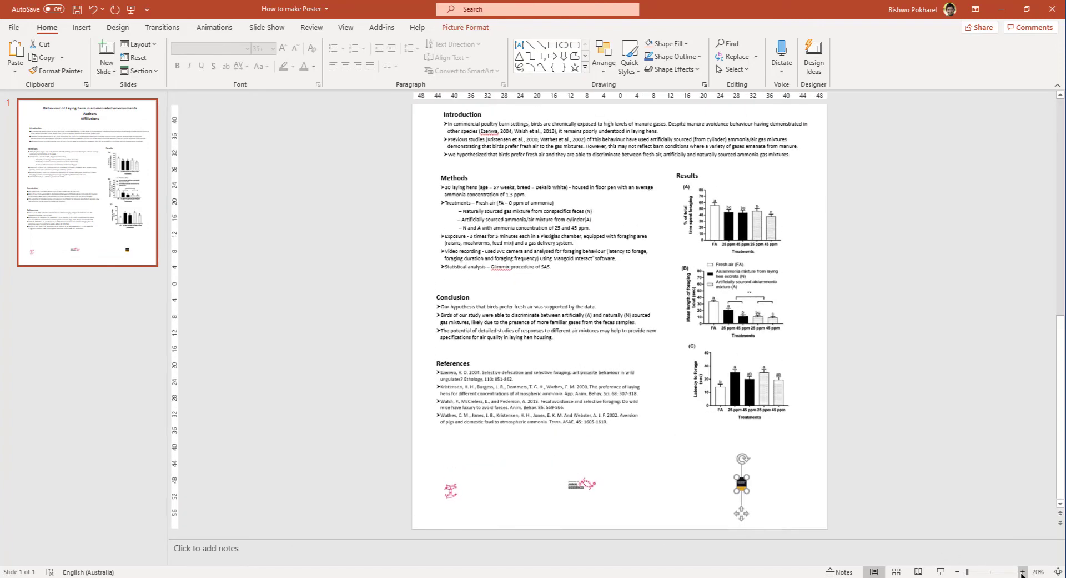
click(450, 496)
mouse_move(457, 504)
mouse_down()
mouse_move(498, 526)
mouse_move(478, 484)
mouse_move(467, 504)
mouse_up()
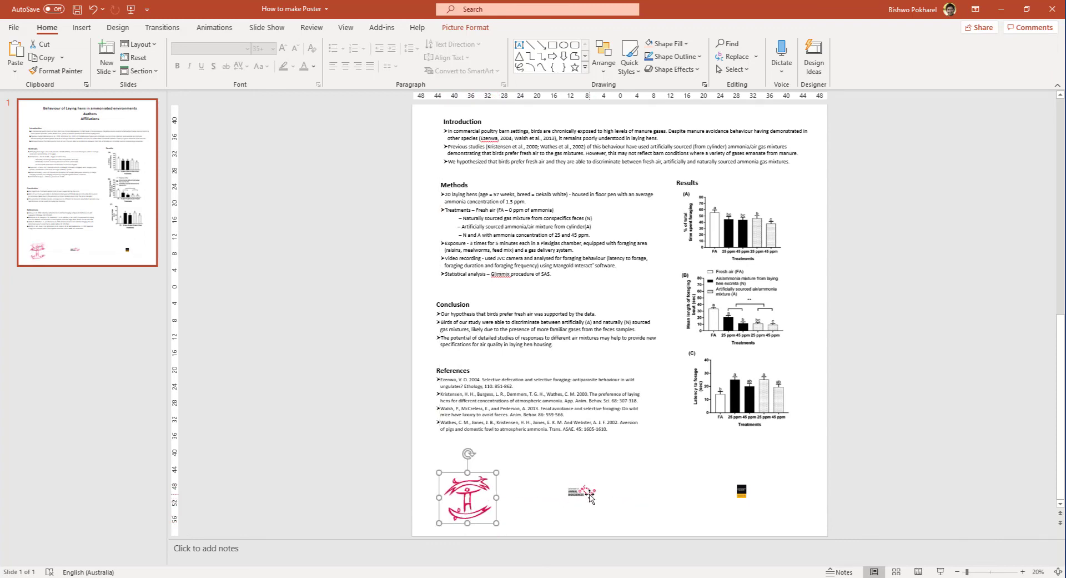
click(581, 491)
drag(566, 483, 530, 455)
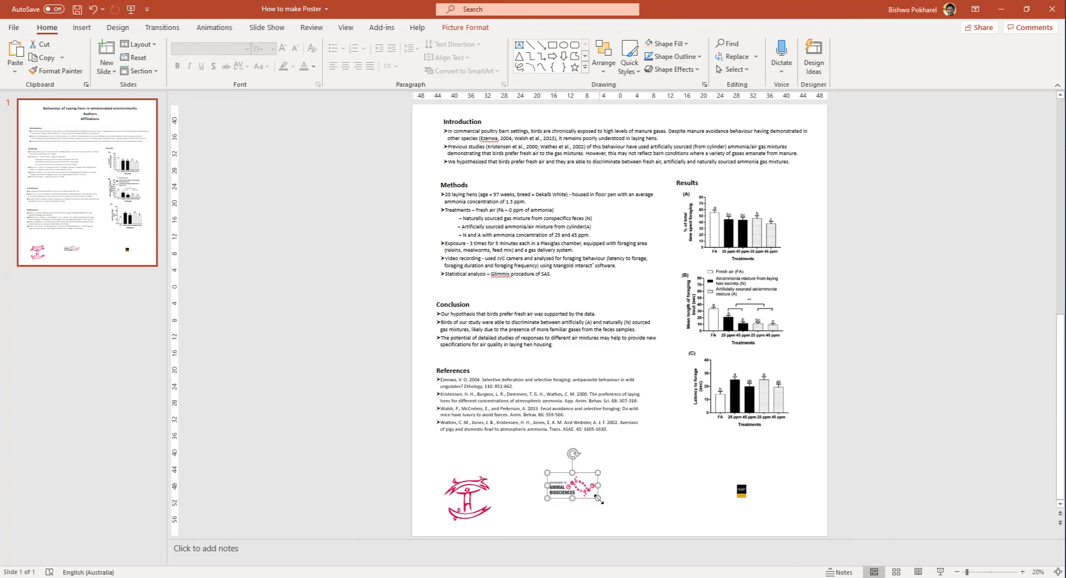
drag(591, 485, 644, 501)
click(741, 490)
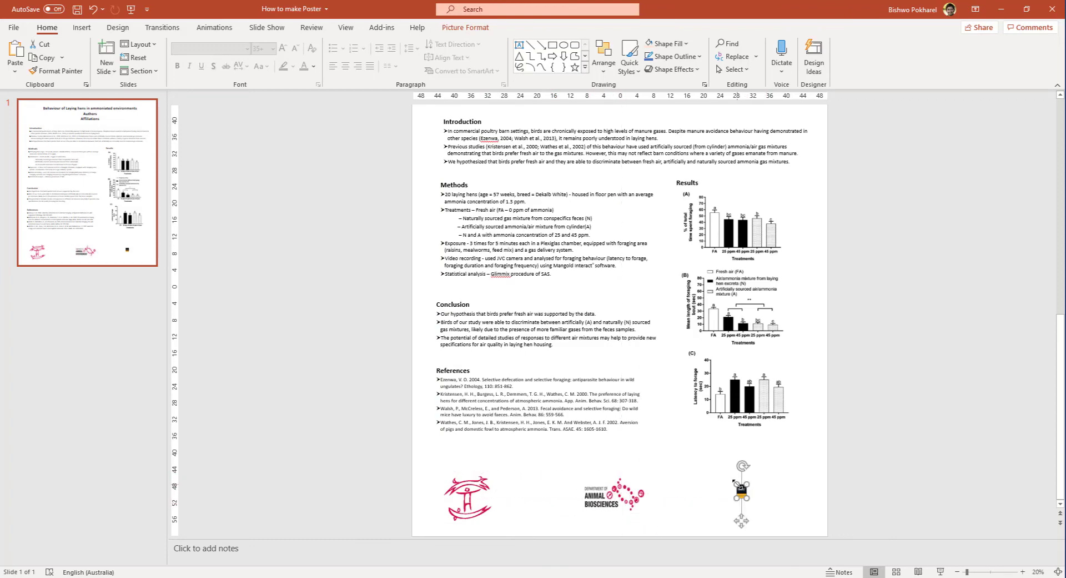
mouse_move(737, 484)
mouse_down()
mouse_move(714, 473)
mouse_move(744, 511)
mouse_move(735, 497)
mouse_up()
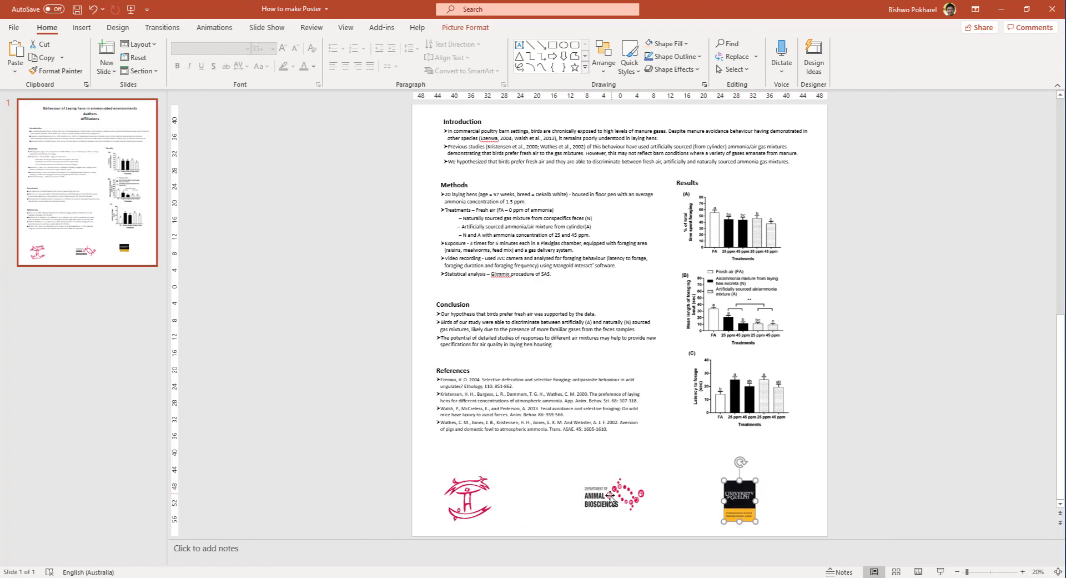
drag(637, 500, 600, 503)
drag(733, 500, 673, 493)
click(572, 496)
click(756, 495)
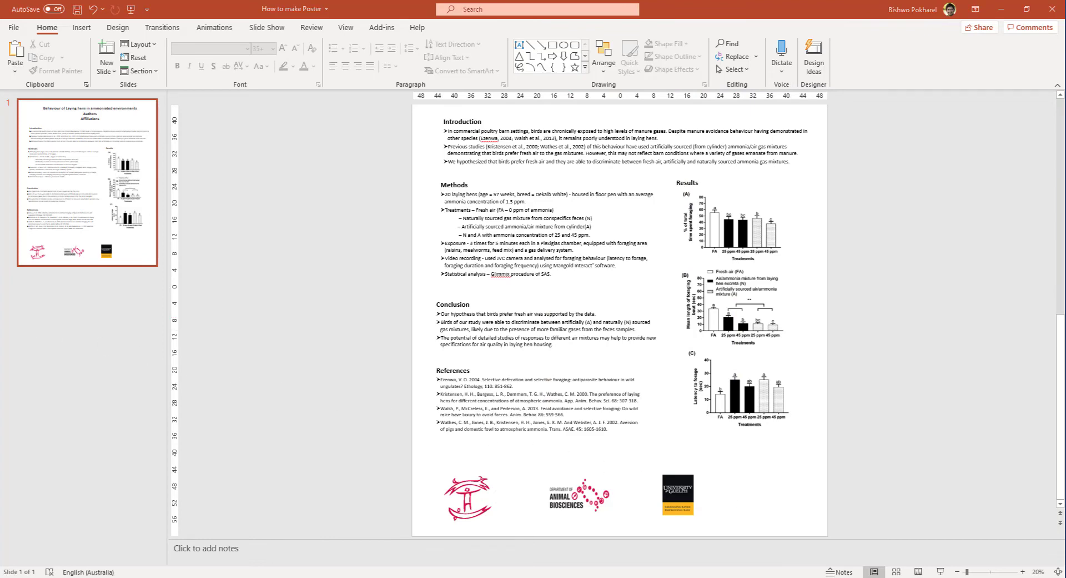
Paste the portrait photo beside the university logo and resize it to line up with the logos
key(ctrl+v)
drag(622, 290, 795, 517)
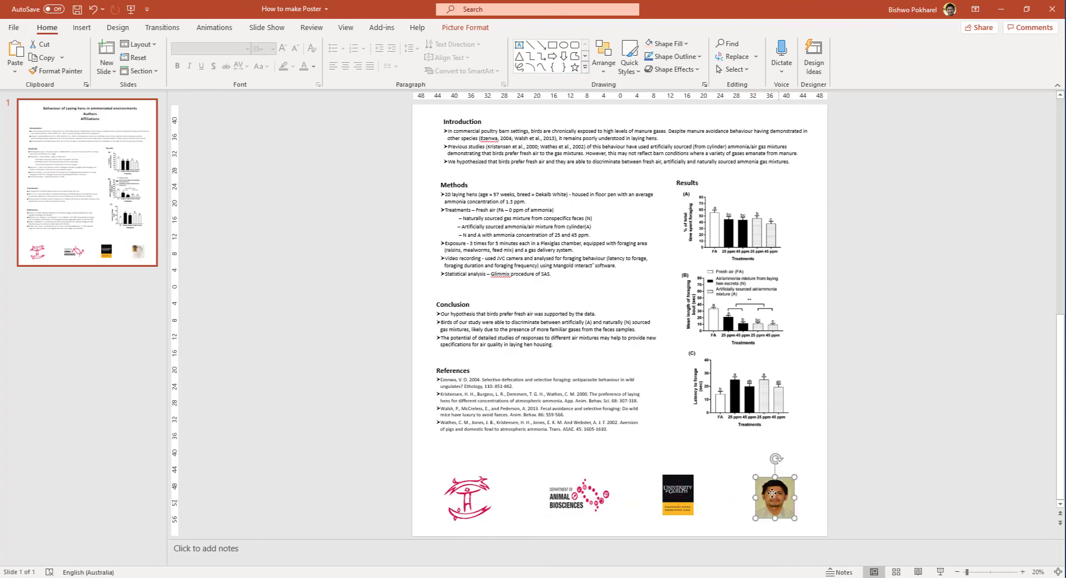
key(ctrl+z)
drag(781, 514, 785, 516)
key(Escape)
scroll(786, 519, up, 1)
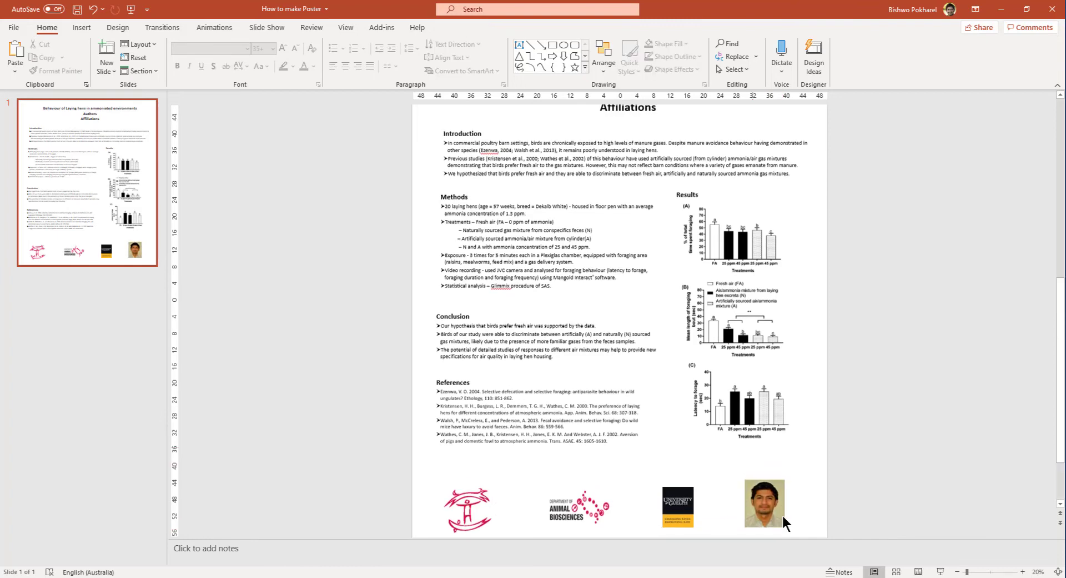
click(957, 572)
Give the title box a 4½ pt outline and a light peach fill
key(ctrl+z)
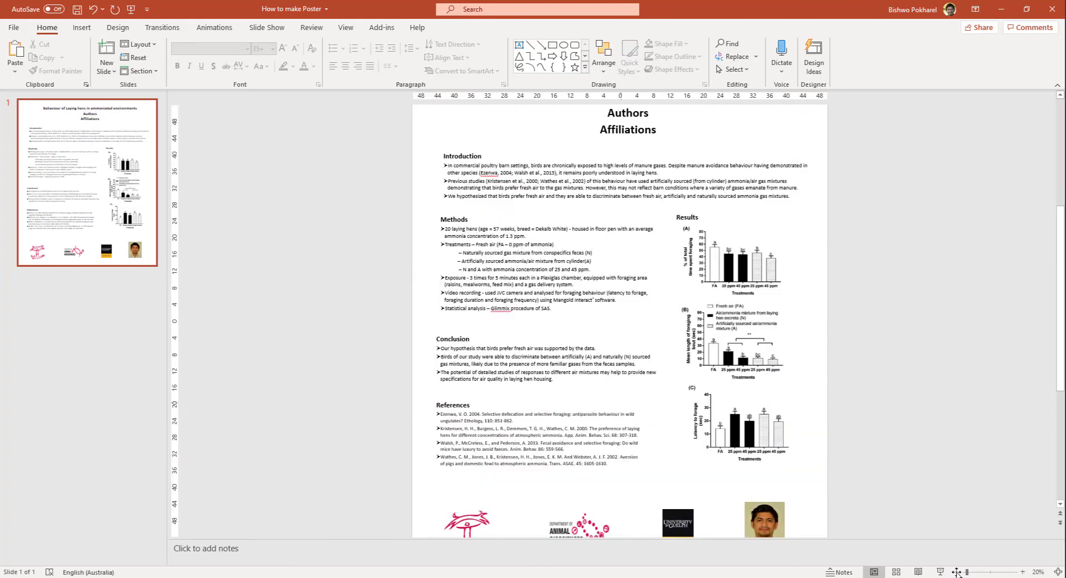
scroll(958, 572, up, 1)
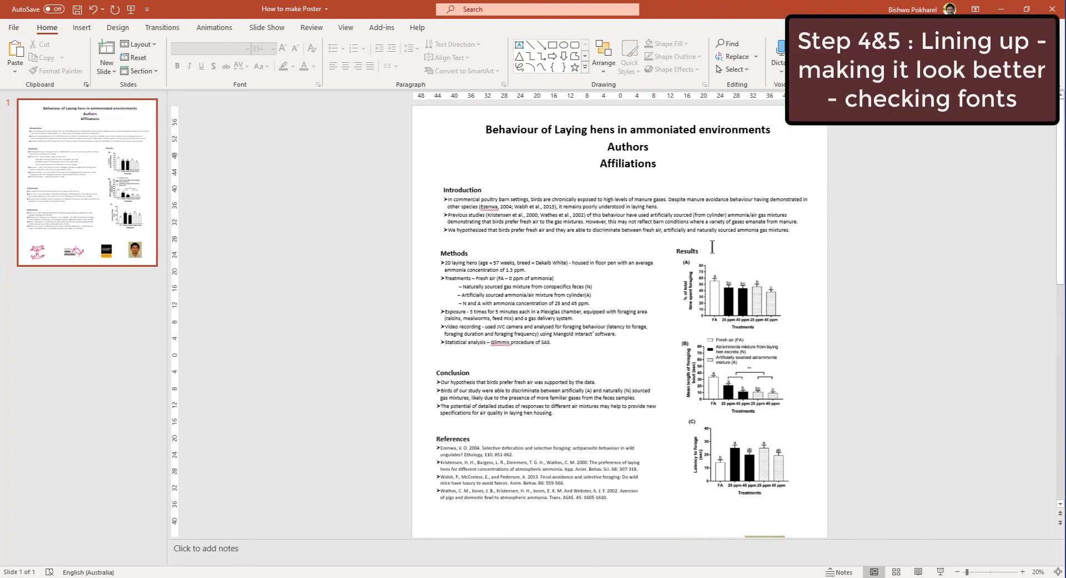
click(623, 126)
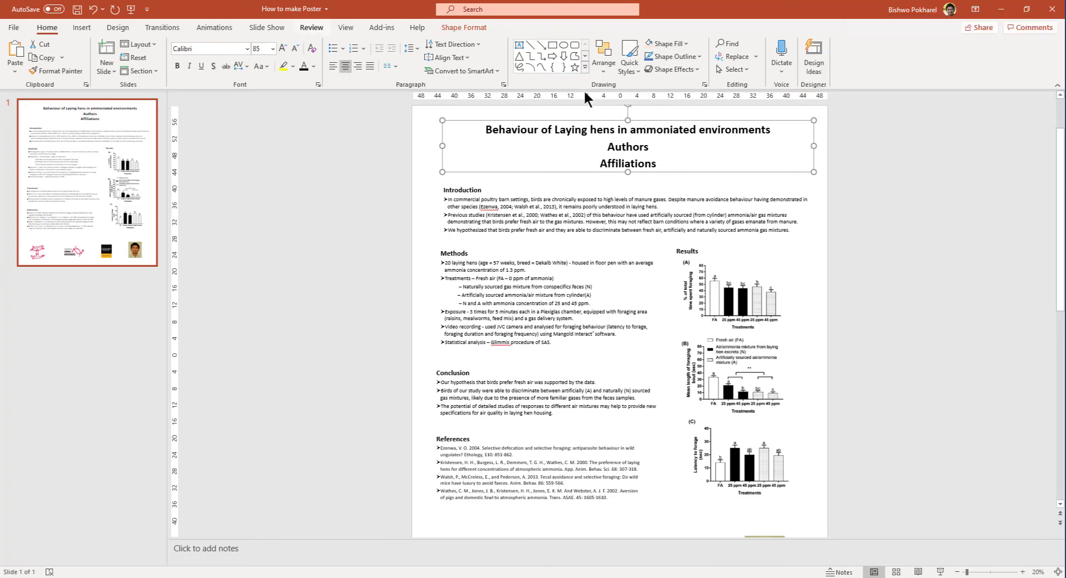
click(463, 28)
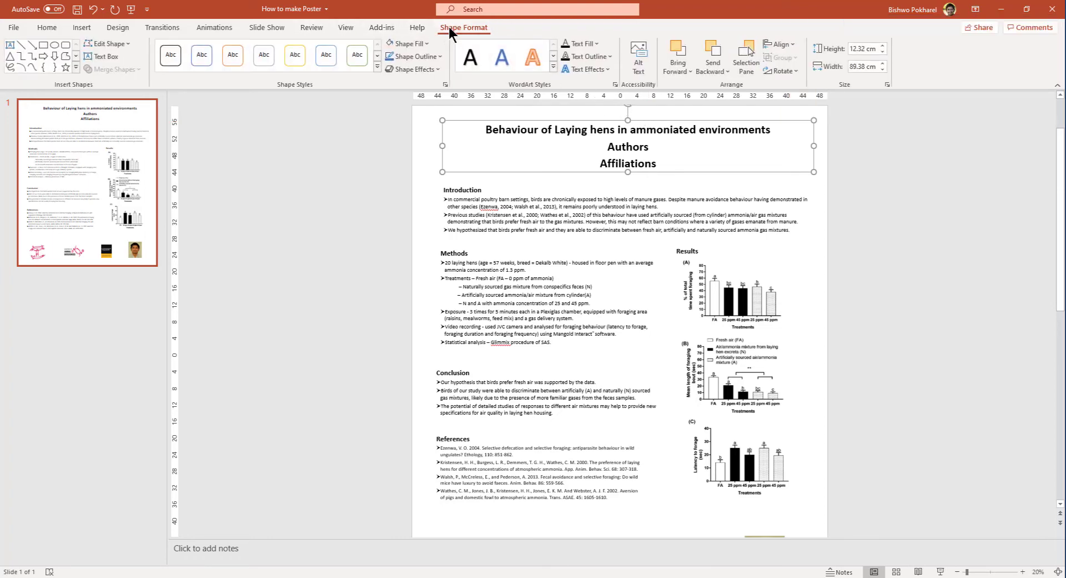
click(439, 57)
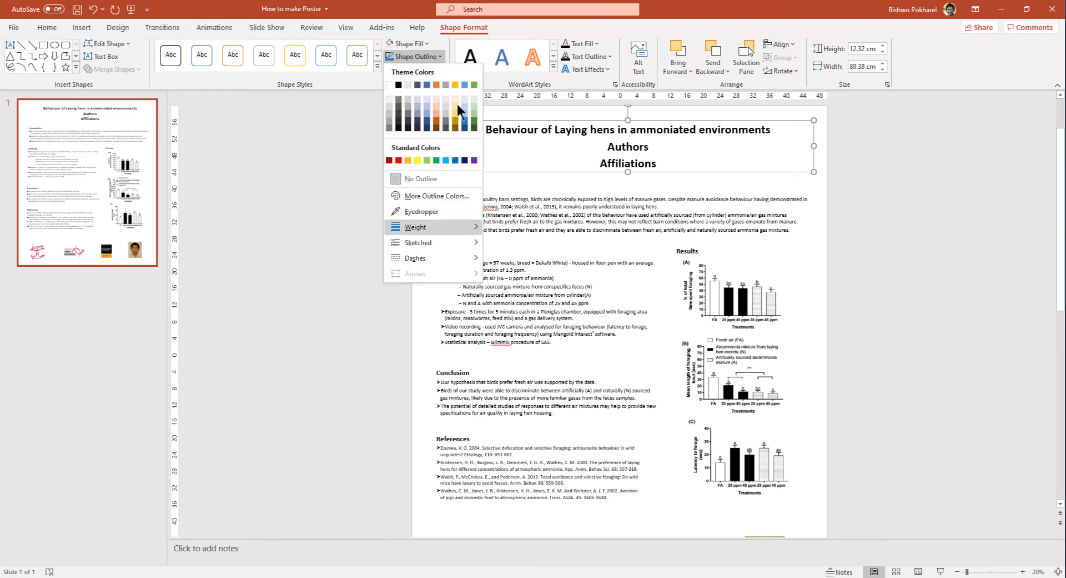
mouse_move(422, 227)
click(548, 327)
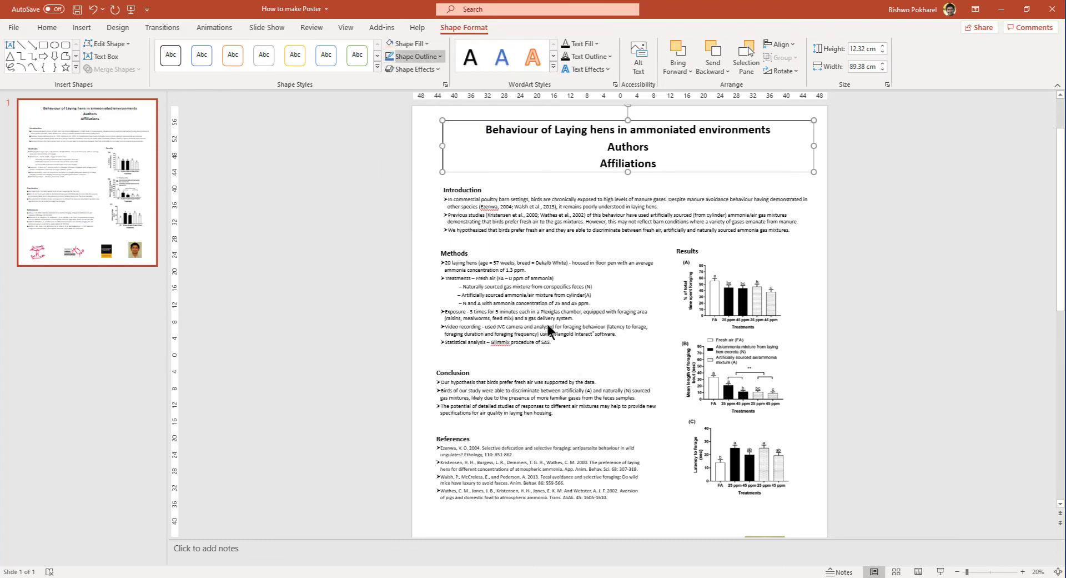
click(389, 45)
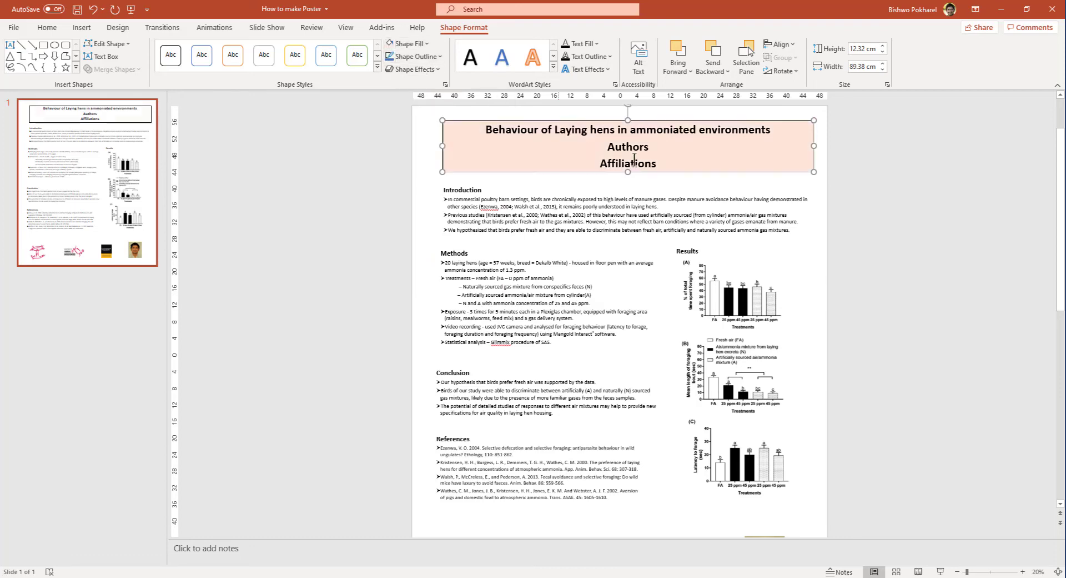
click(818, 243)
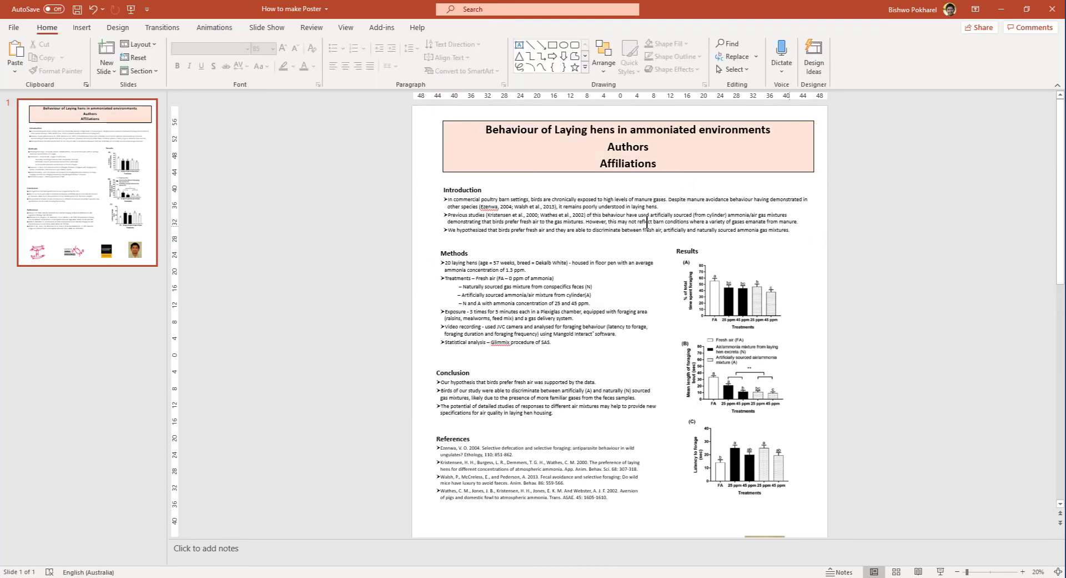
Apply the same light peach fill and outline to the Introduction box
click(599, 216)
click(645, 184)
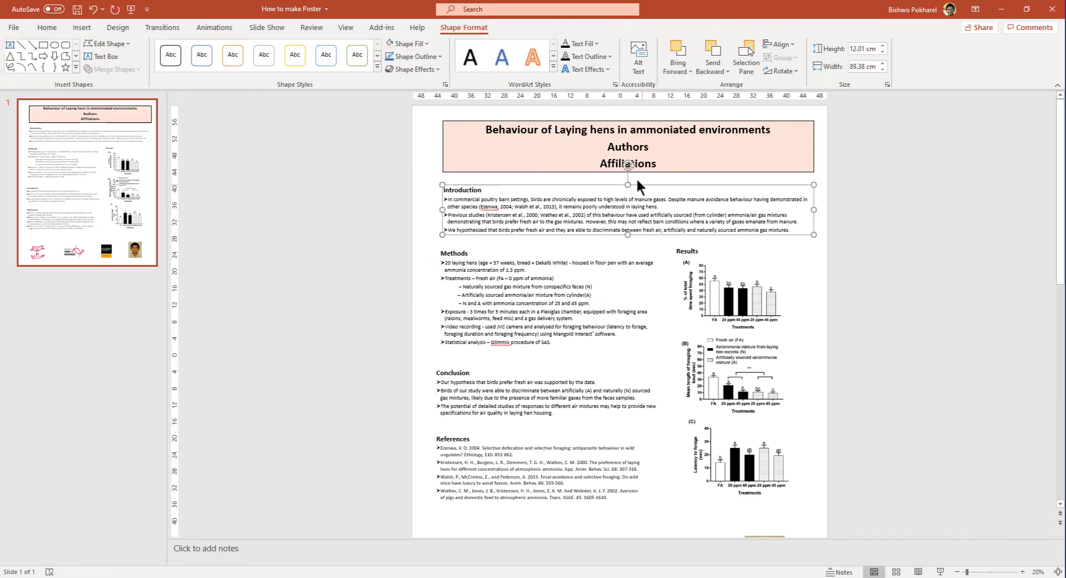
click(389, 44)
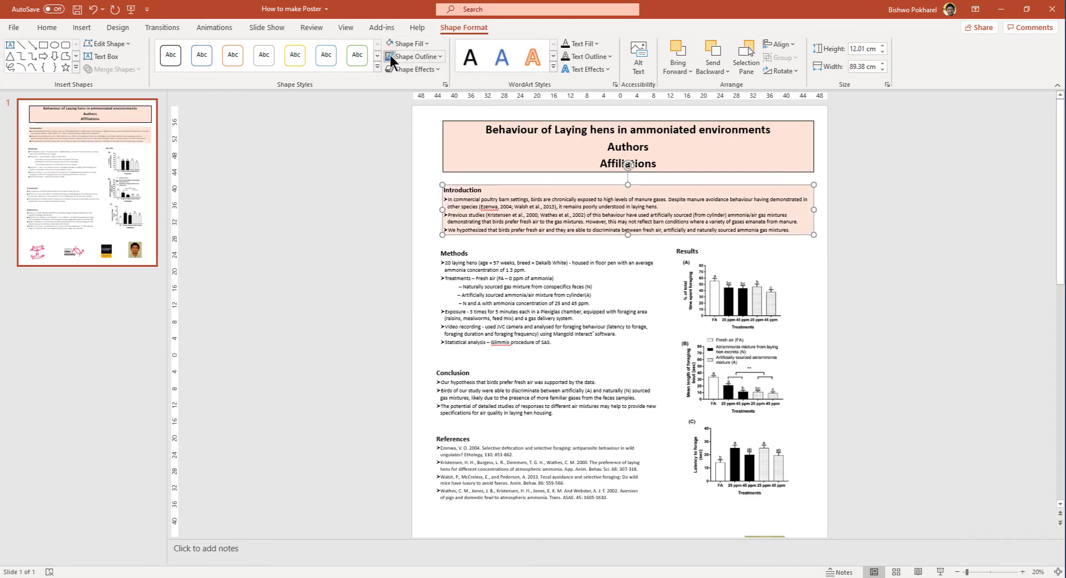
click(591, 280)
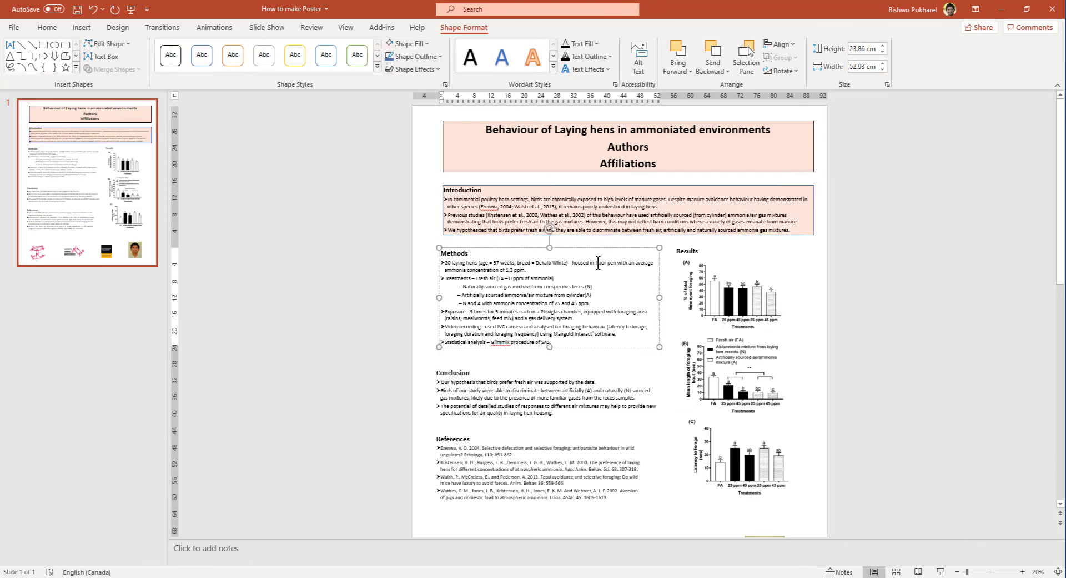
click(419, 294)
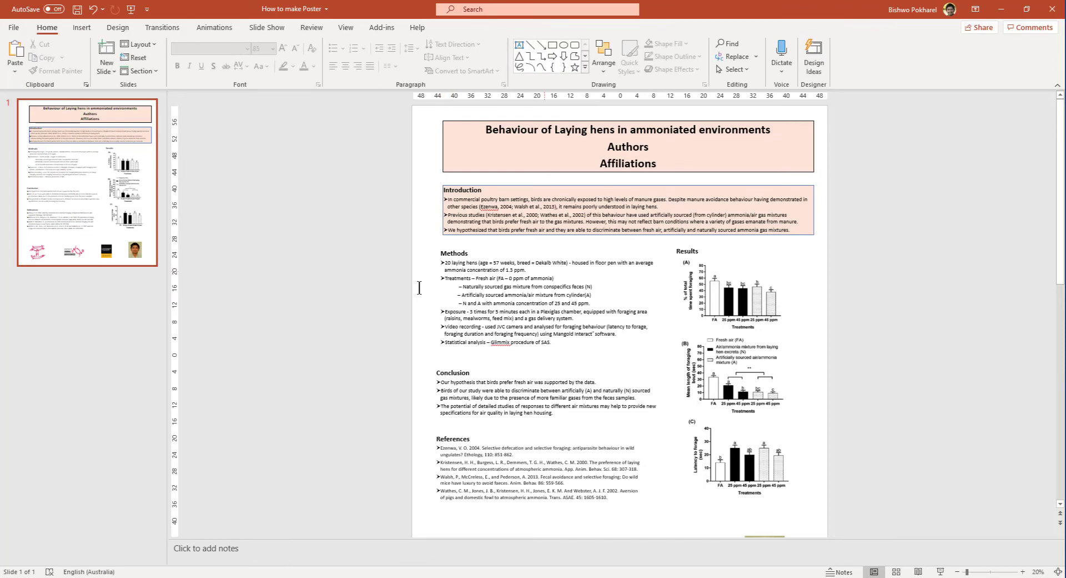
Draw a rectangle covering the Methods, Conclusion and References column
click(84, 27)
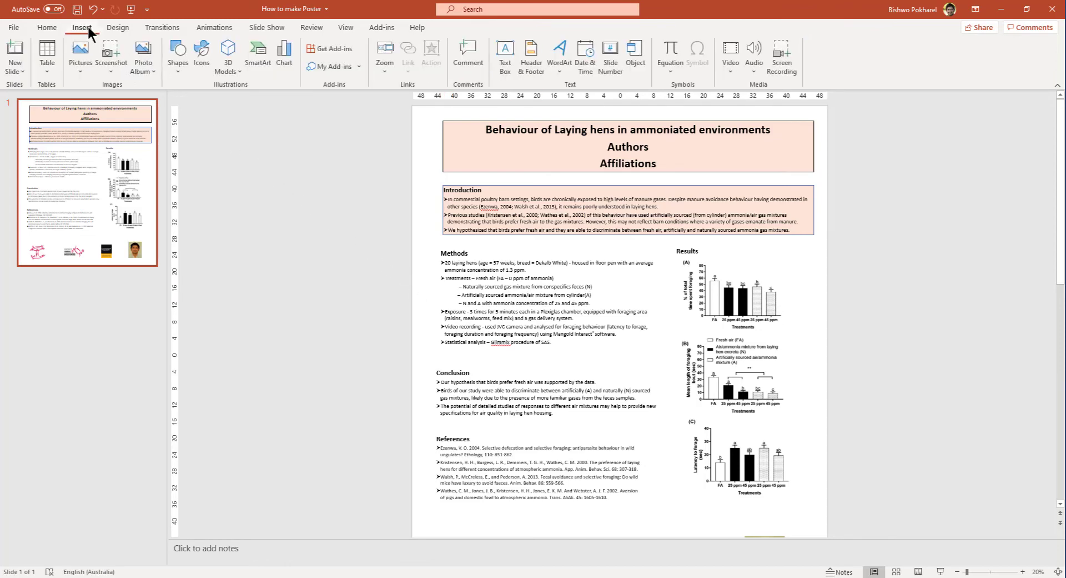
click(169, 69)
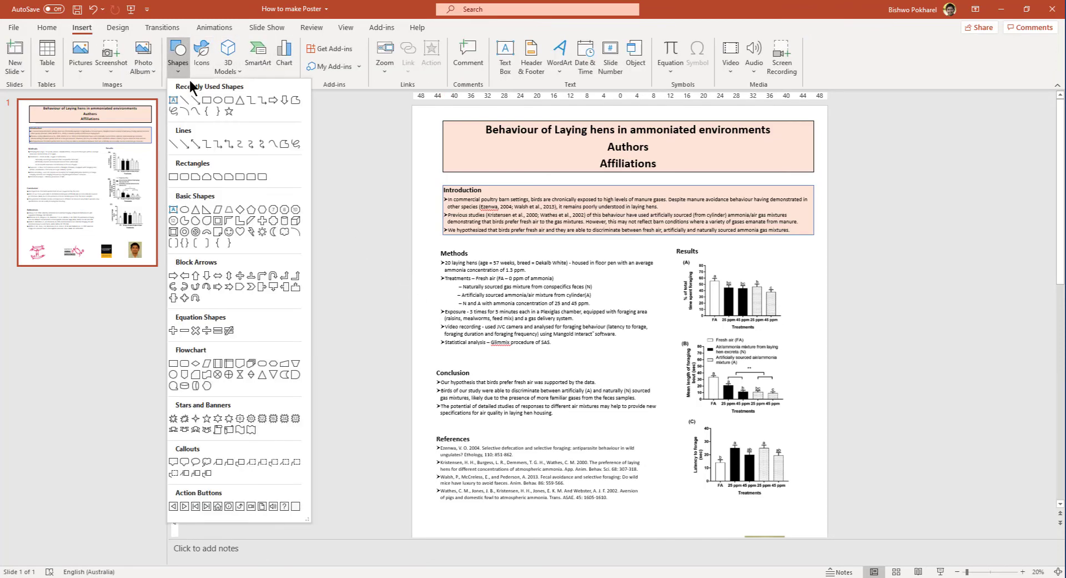
click(214, 100)
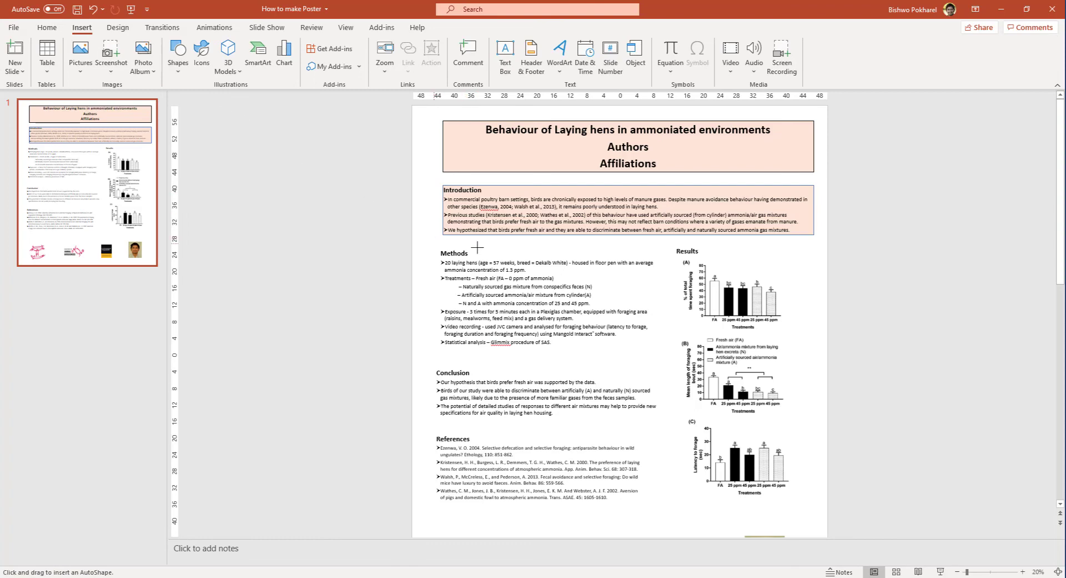
drag(436, 246, 657, 517)
drag(431, 382, 429, 382)
Send the rectangle to the back behind the column text and fill it light peach
click(716, 69)
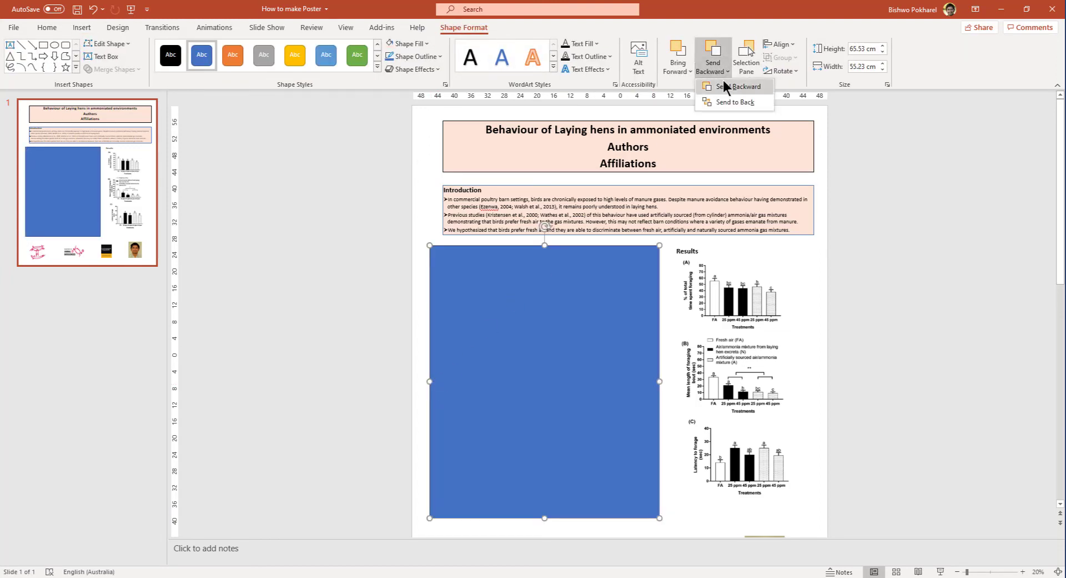
click(725, 86)
click(725, 69)
click(726, 101)
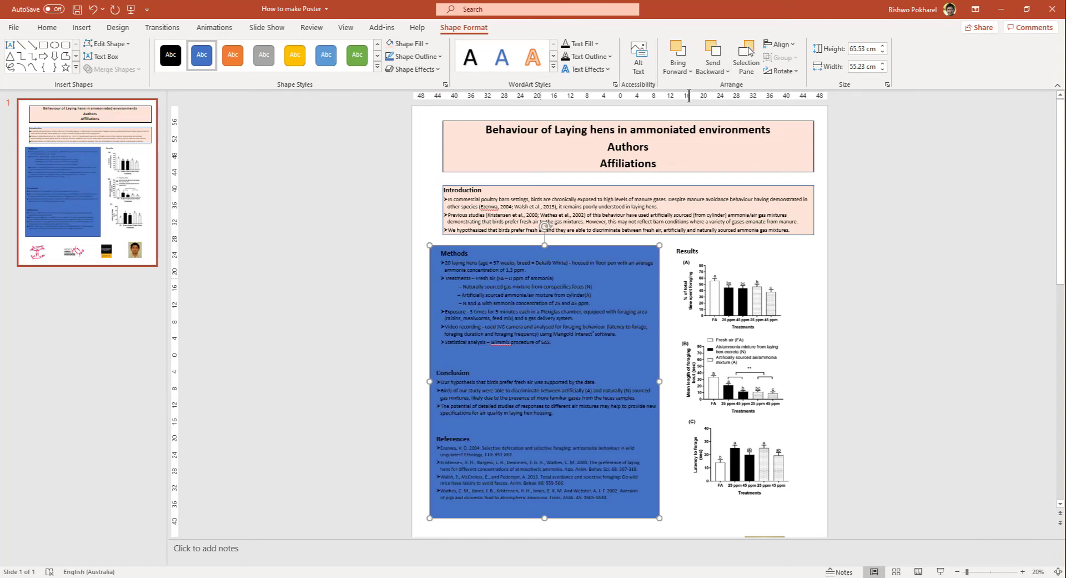
click(390, 44)
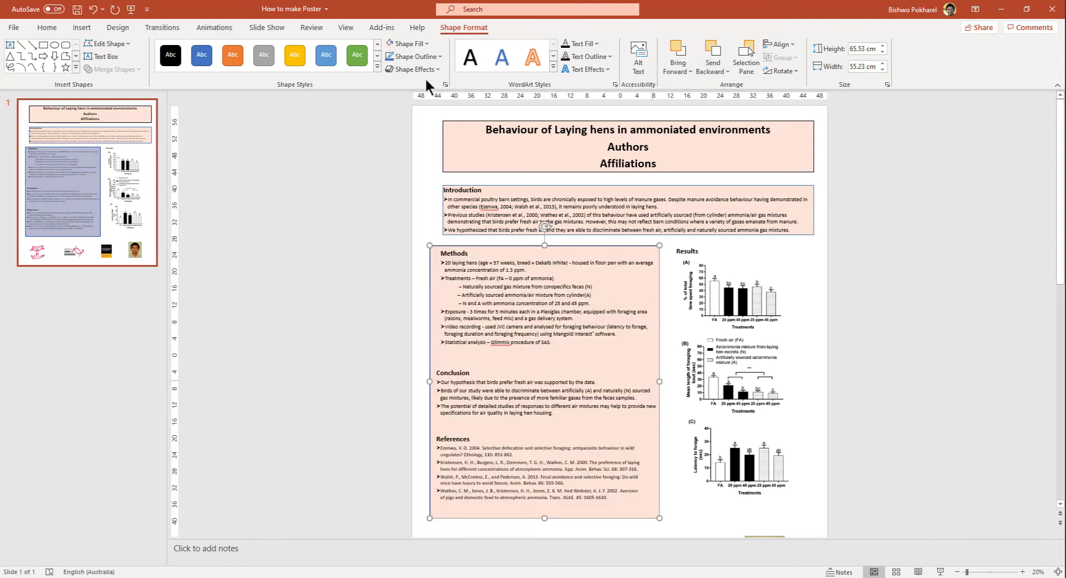
click(814, 439)
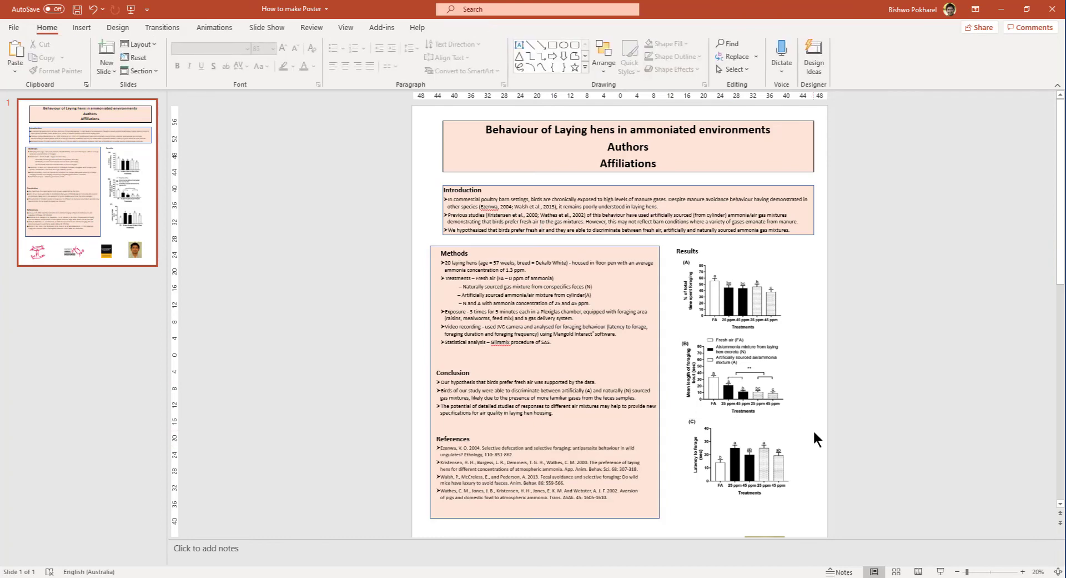
Draw a rectangle over the Results charts, fill it light peach, and send it to the back
click(79, 27)
click(176, 67)
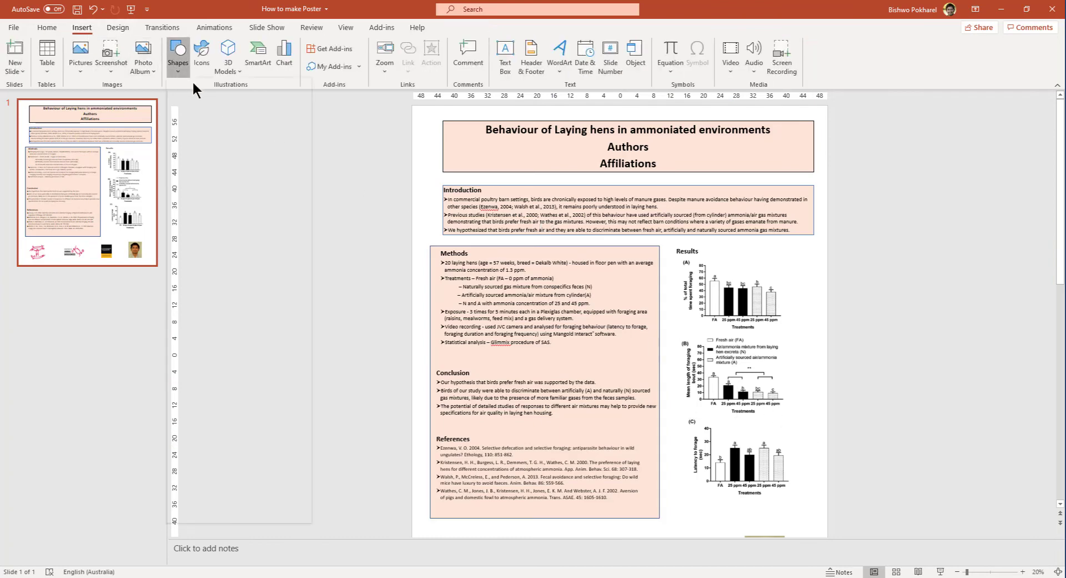
click(196, 100)
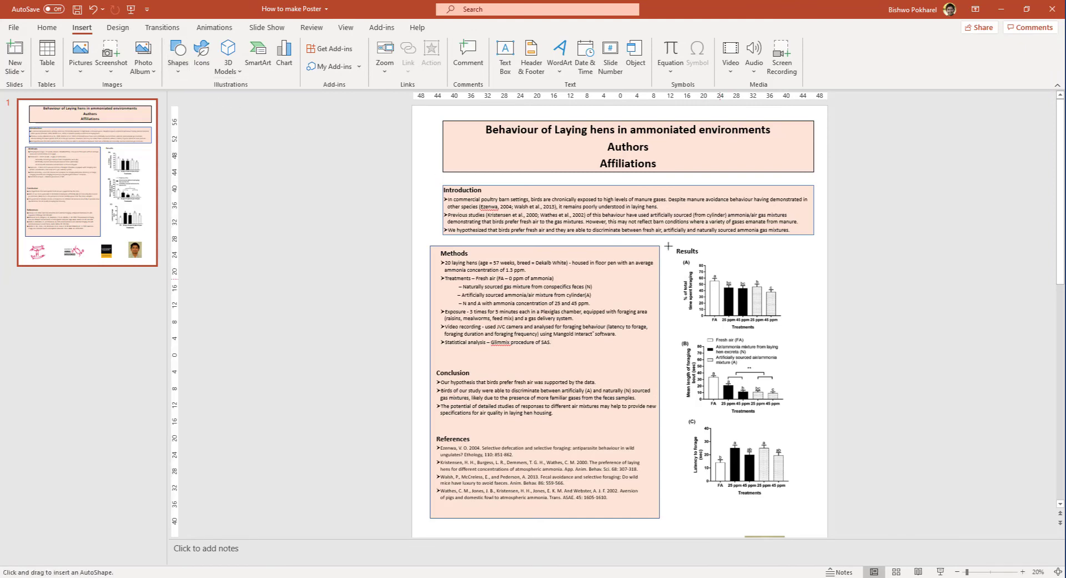
drag(669, 246, 810, 517)
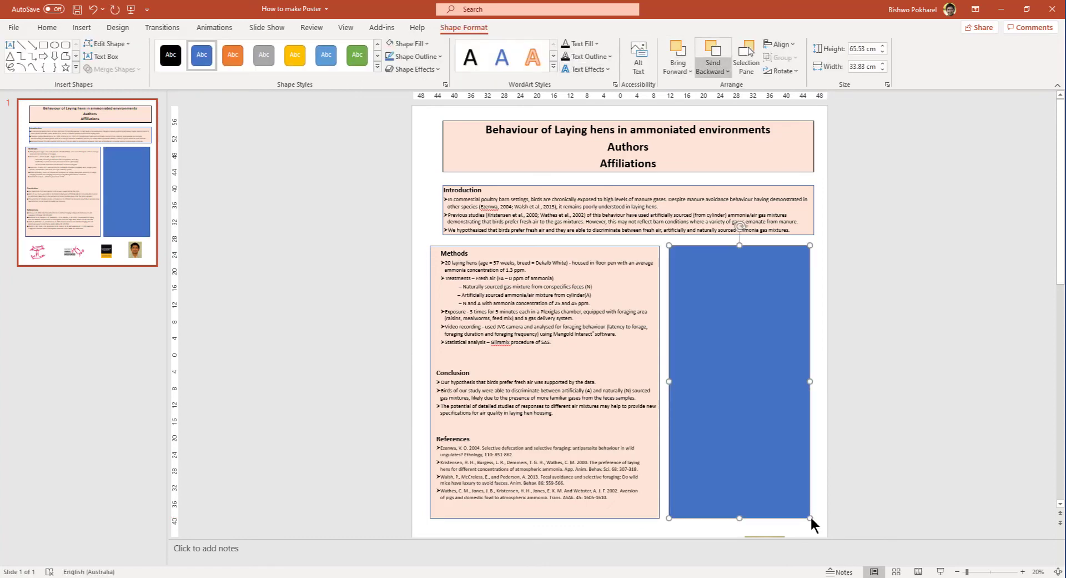
click(416, 45)
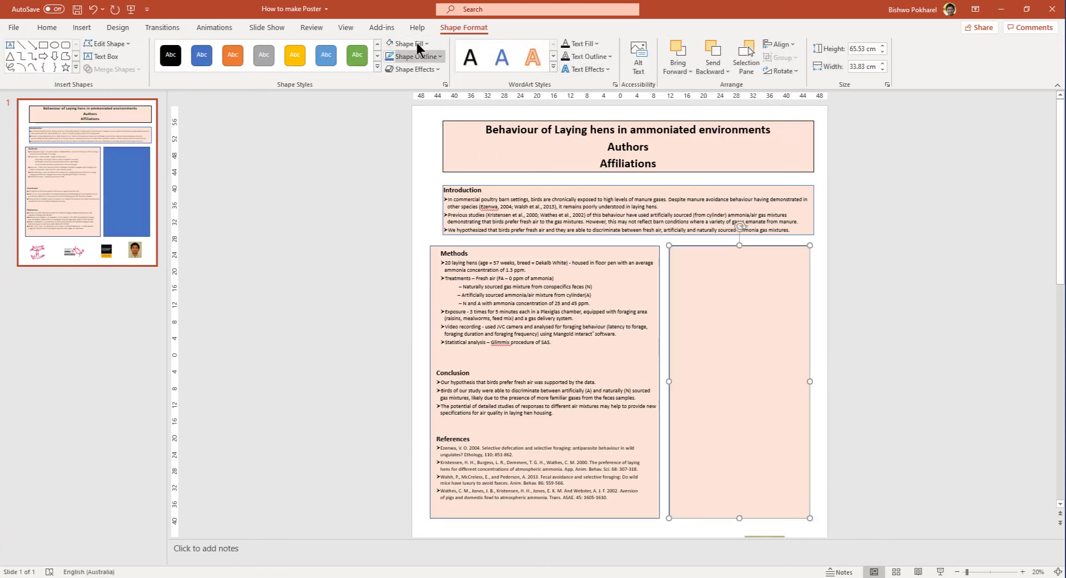
click(722, 72)
click(725, 102)
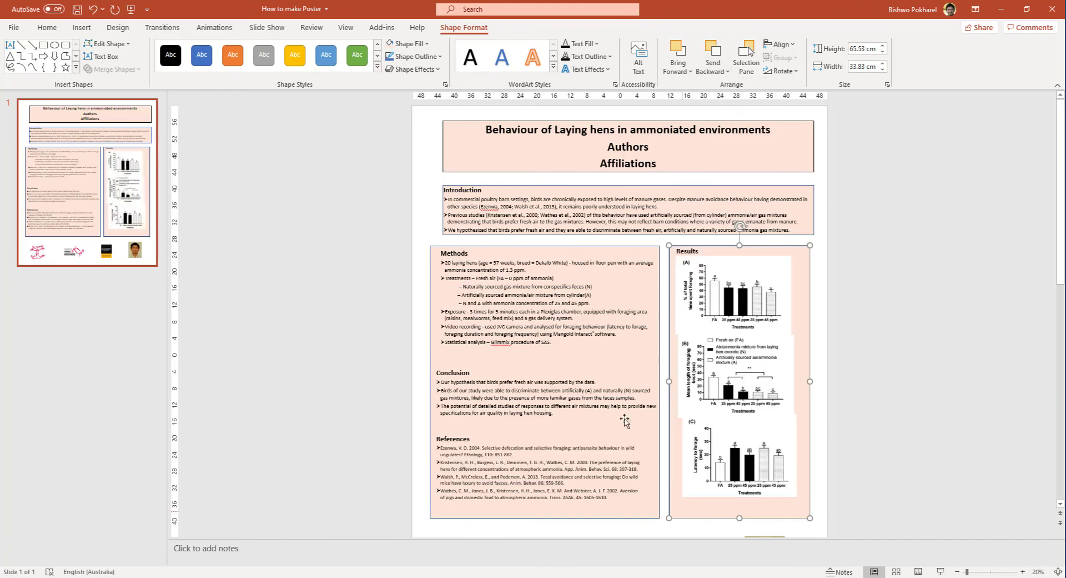
scroll(611, 467, down, 3)
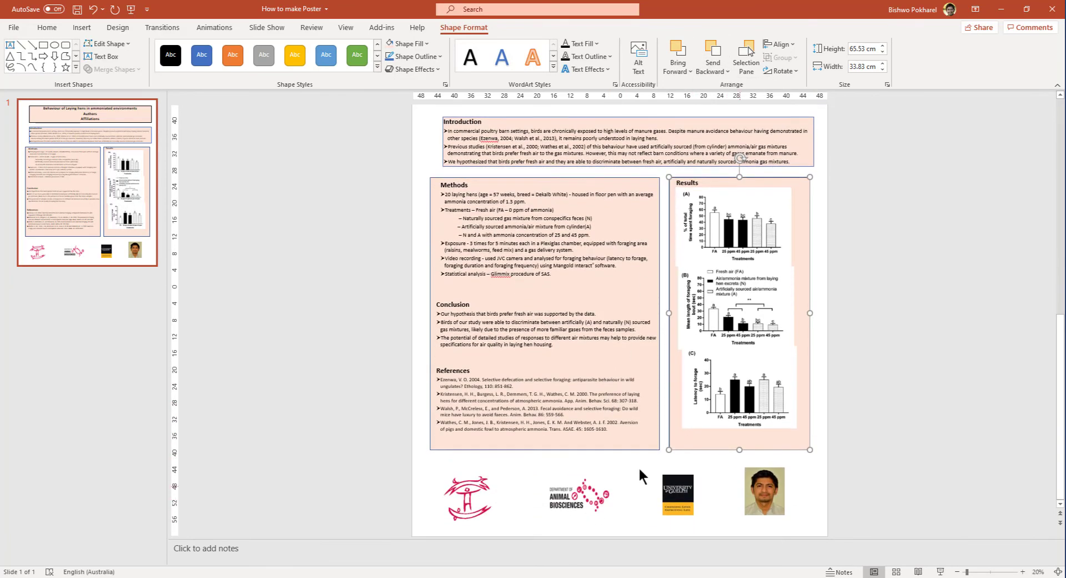
click(815, 474)
Stretch the Introduction box to the Methods box's left edge and the Results box's right edge
scroll(815, 475, up, 2)
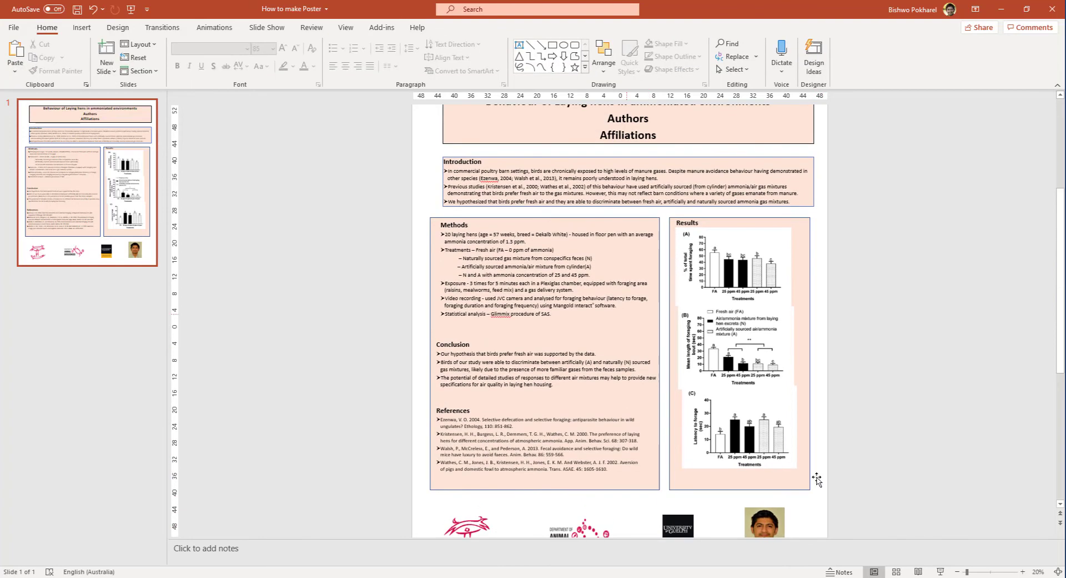
scroll(644, 205, up, 1)
click(646, 204)
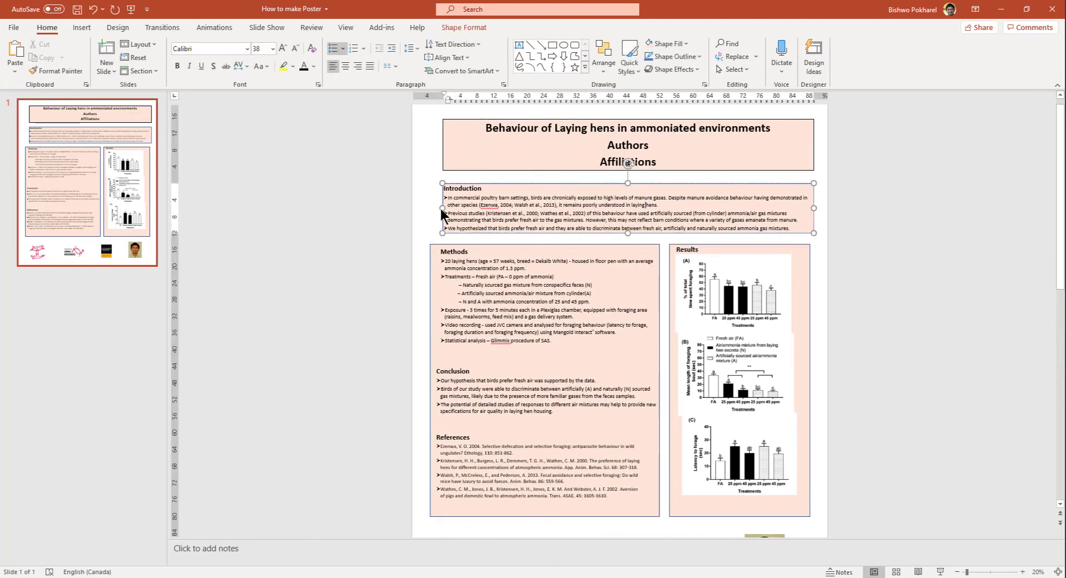
drag(442, 208, 428, 209)
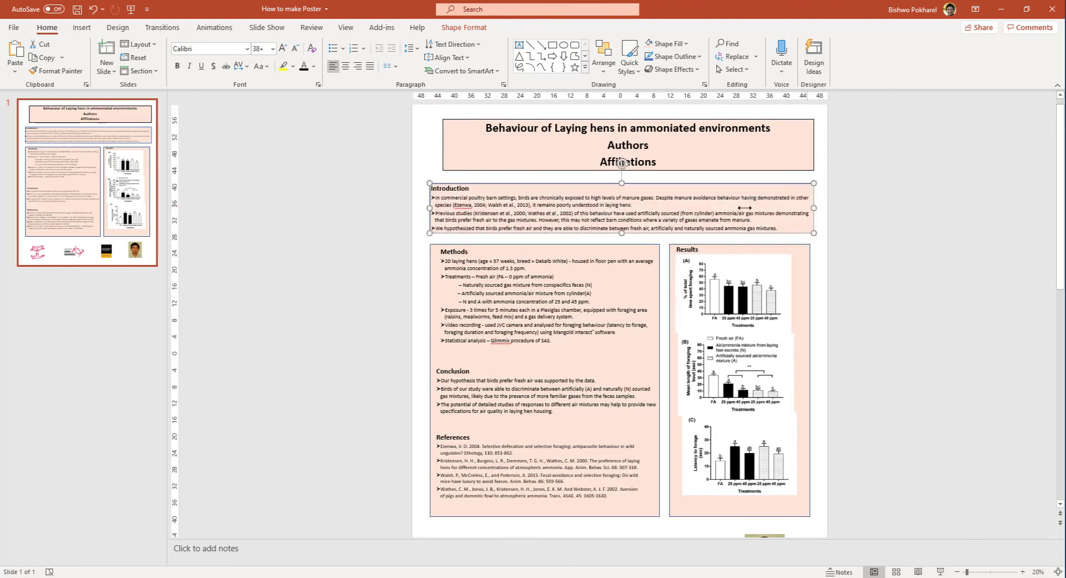
drag(814, 208, 810, 208)
Align the title box's left and right edges with the Introduction box below
click(660, 161)
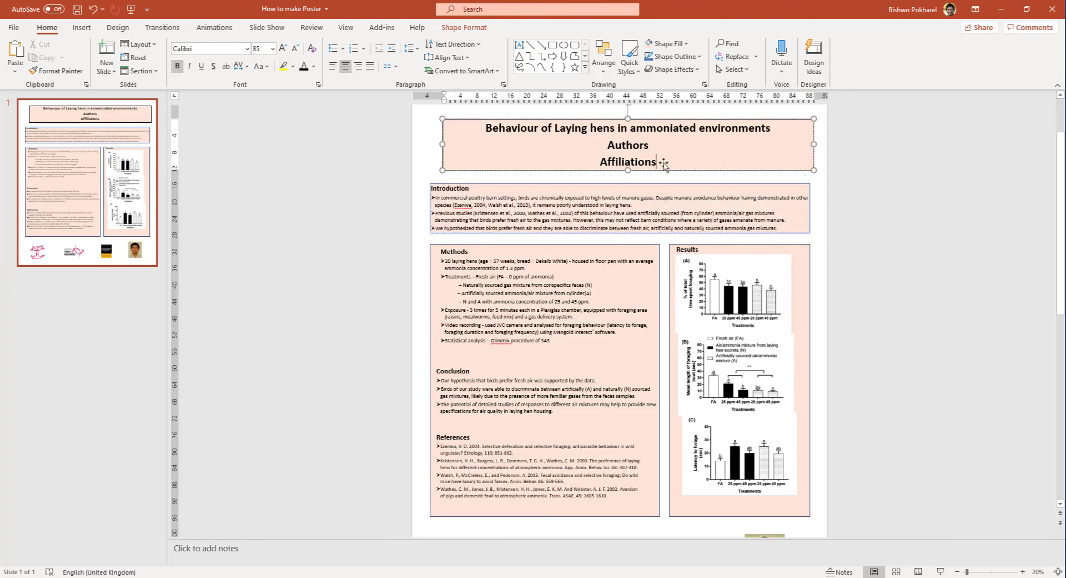
drag(443, 144, 431, 144)
drag(815, 144, 810, 144)
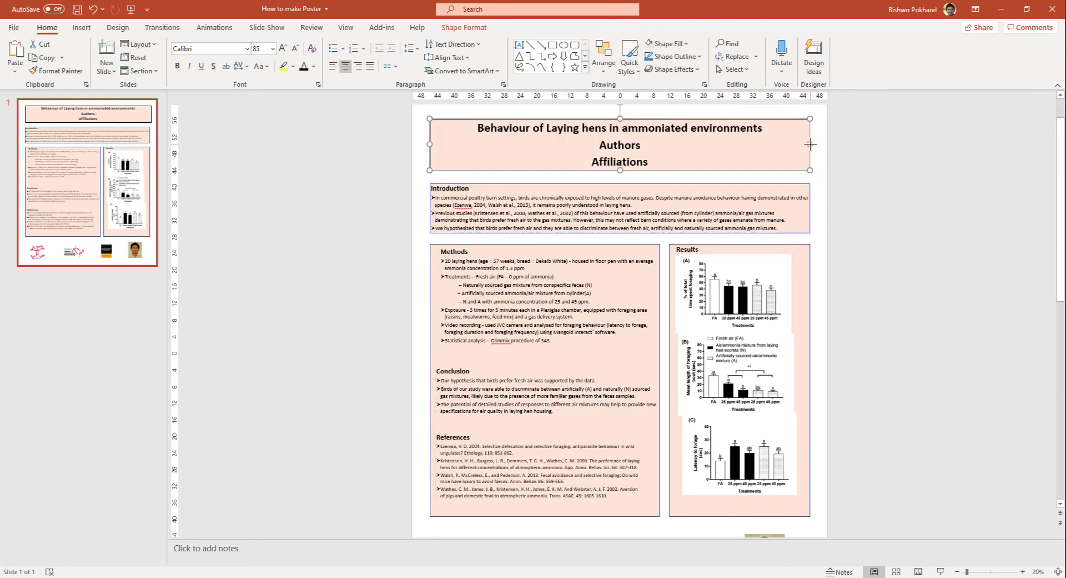
click(820, 175)
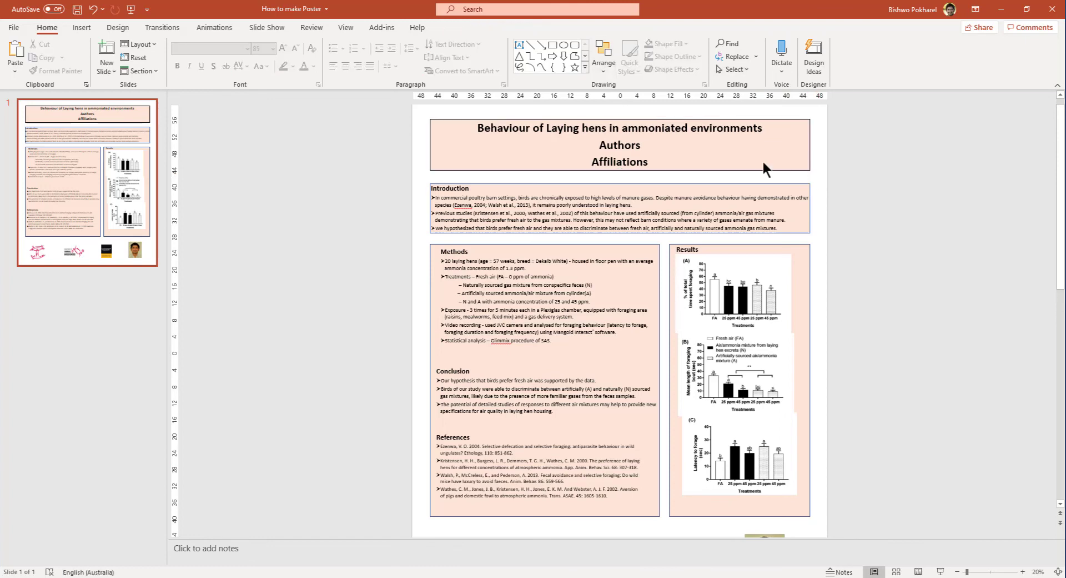
Set the slide background to a solid light gold fill after trying light orange
click(118, 28)
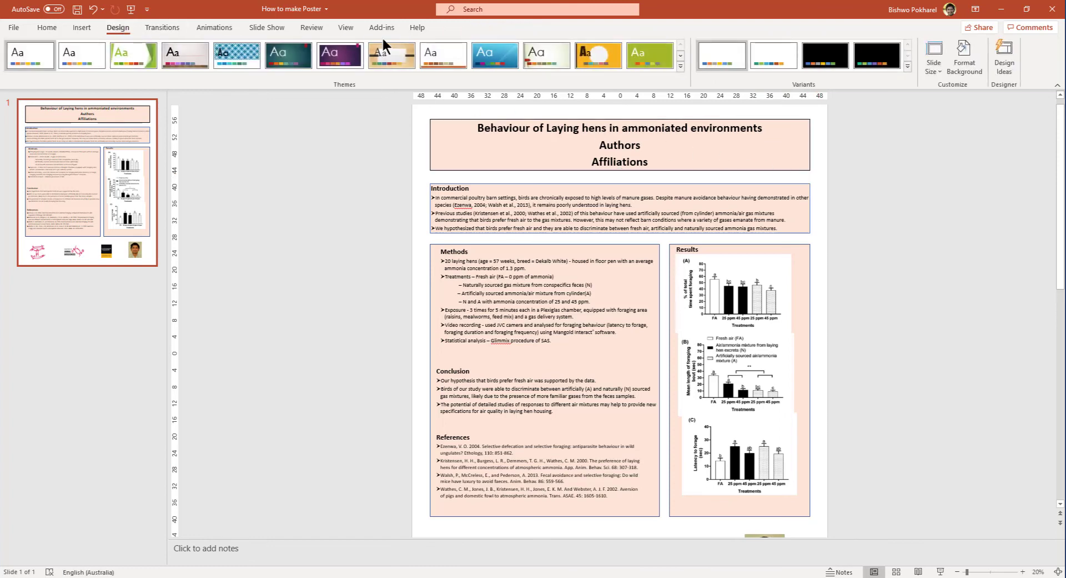
click(935, 64)
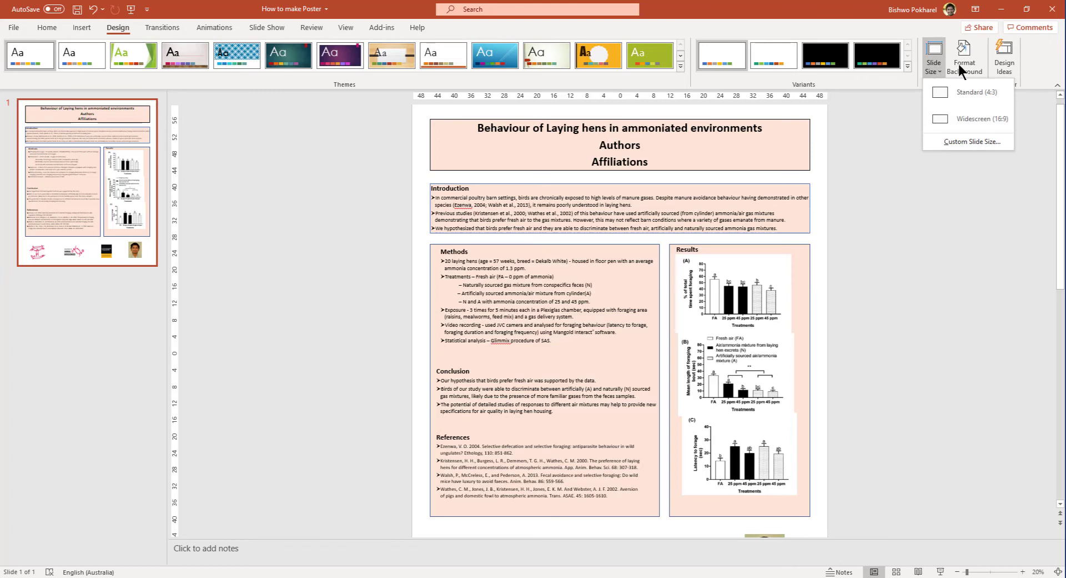
click(959, 64)
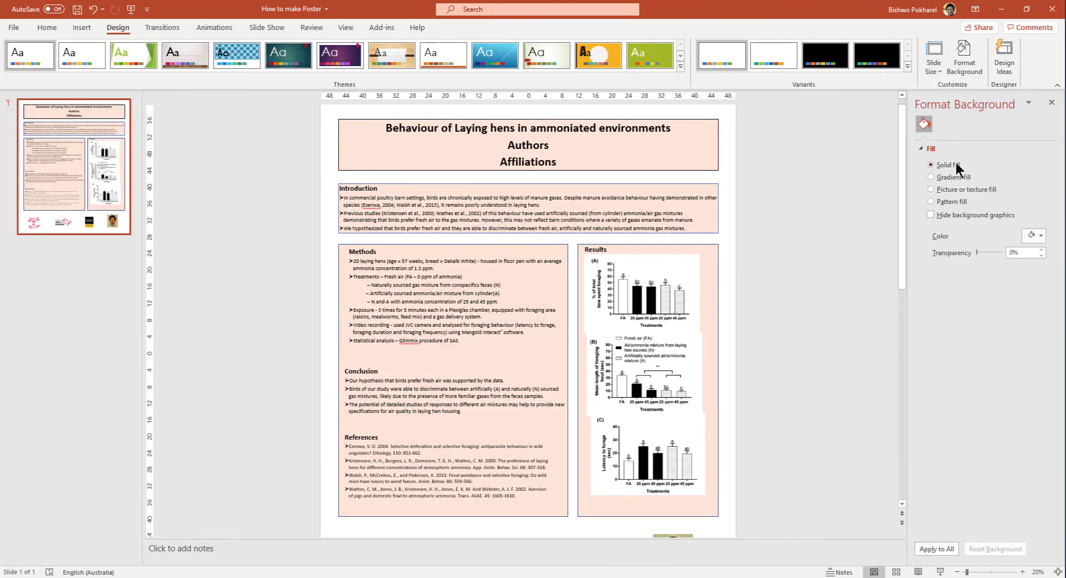
click(1040, 236)
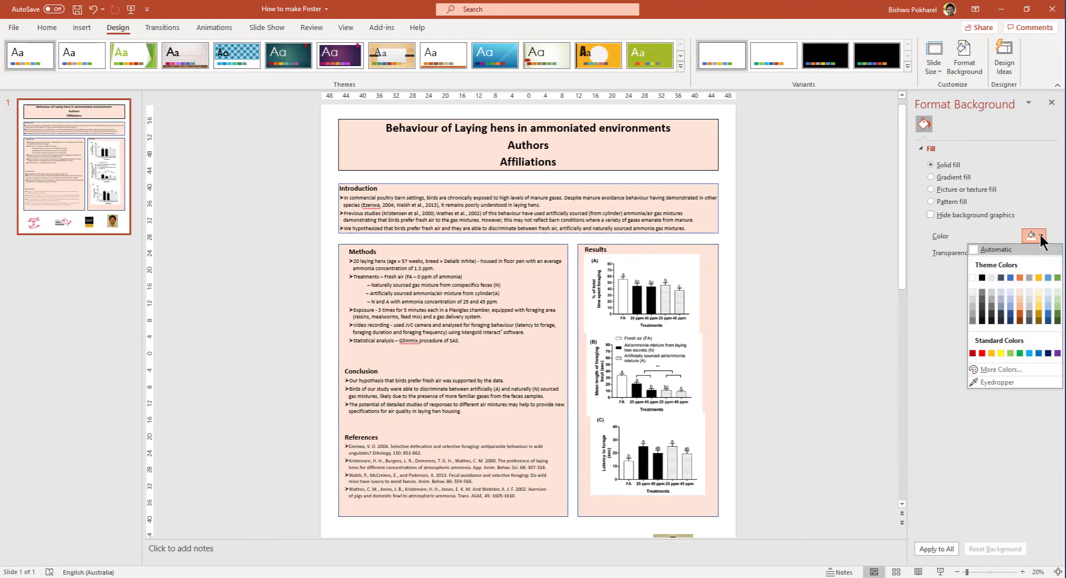
click(1018, 306)
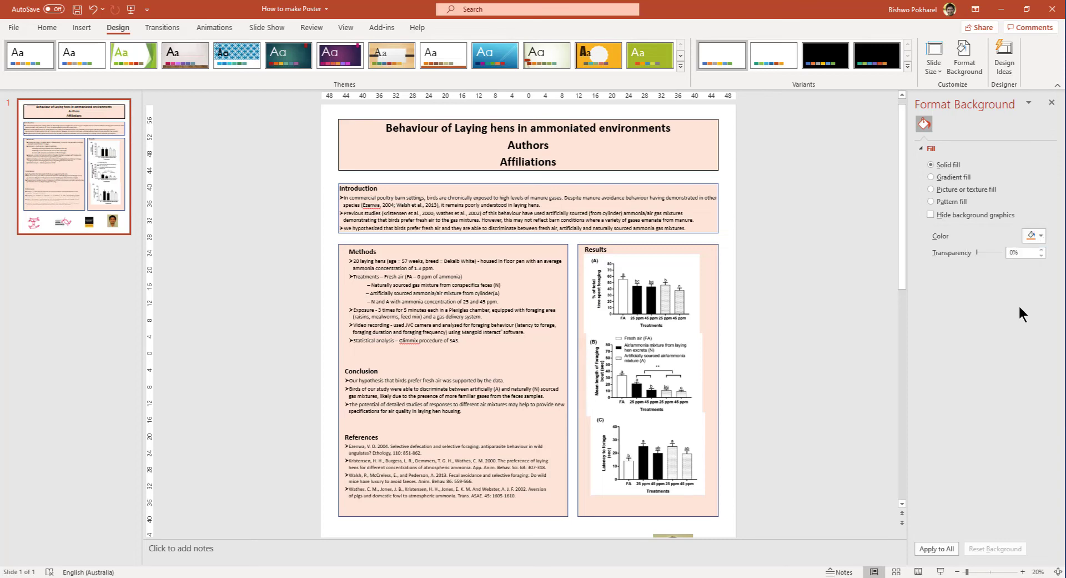
click(1040, 235)
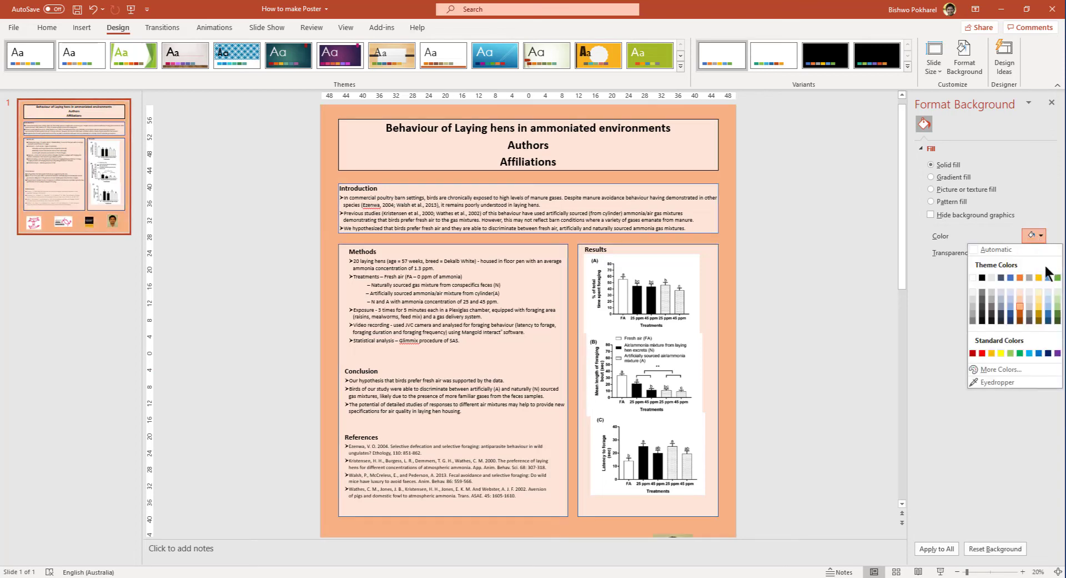
key(Escape)
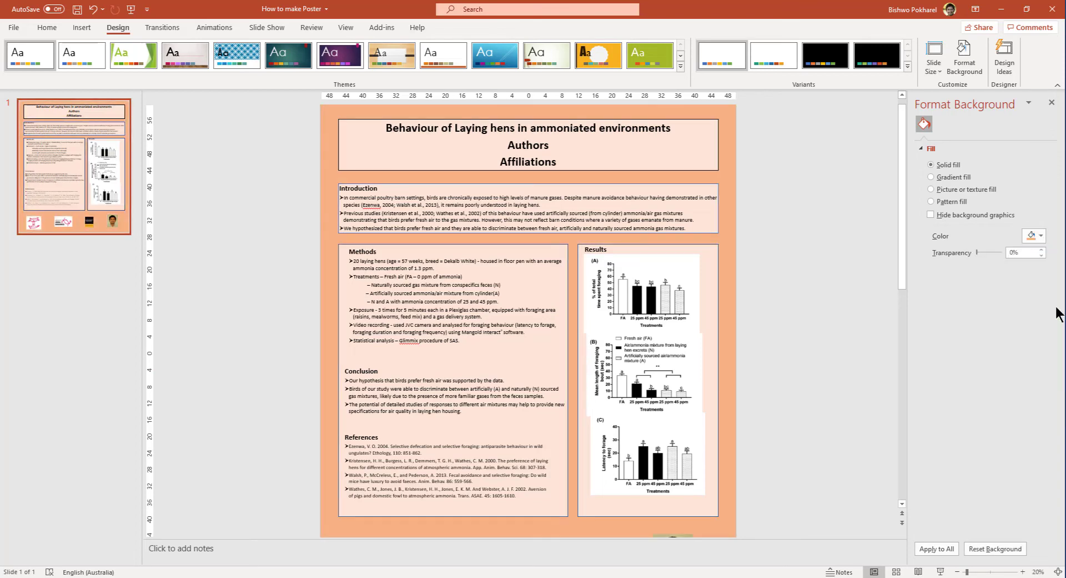
click(1040, 235)
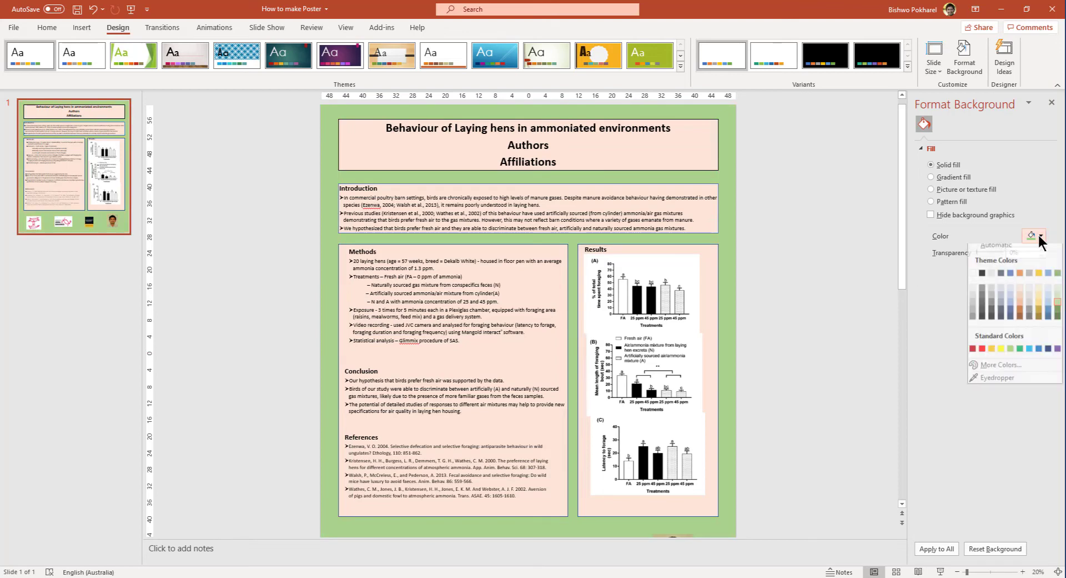
click(1038, 300)
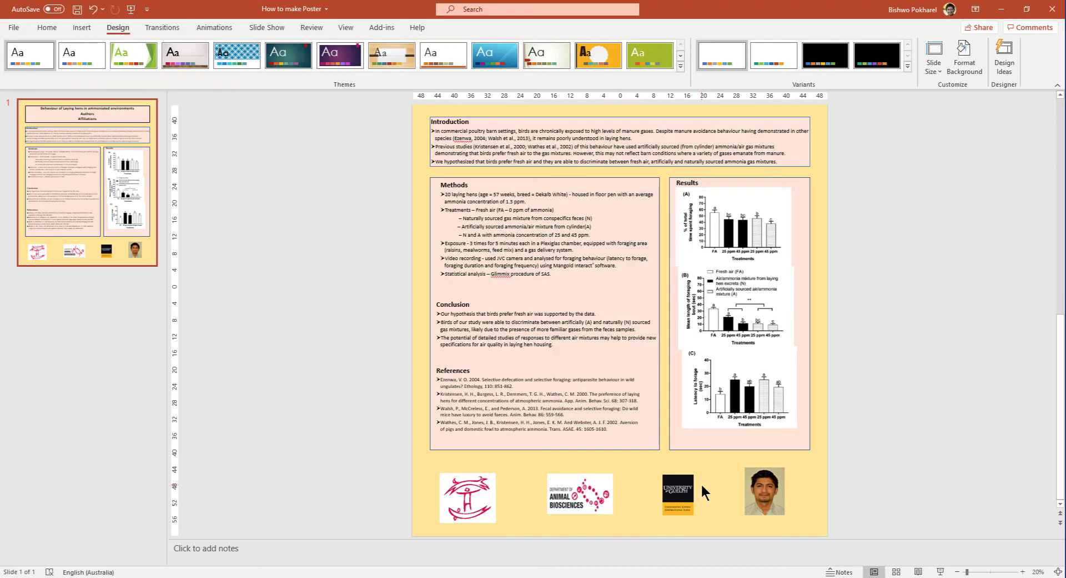
scroll(701, 482, up, 2)
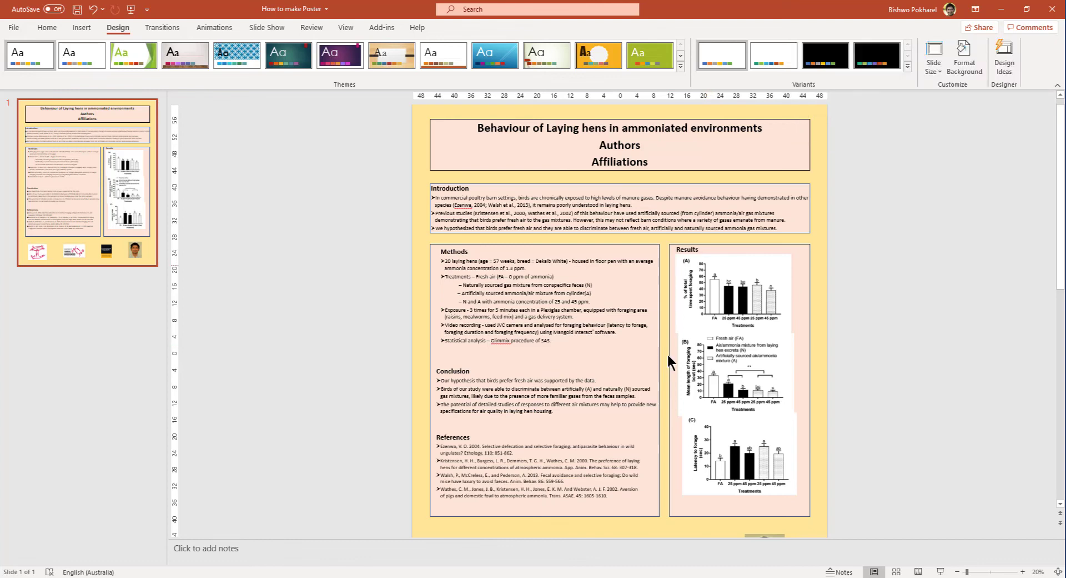
Save the poster as a PDF (*.pdf) file named 'Poster' with Save As
click(13, 28)
click(47, 175)
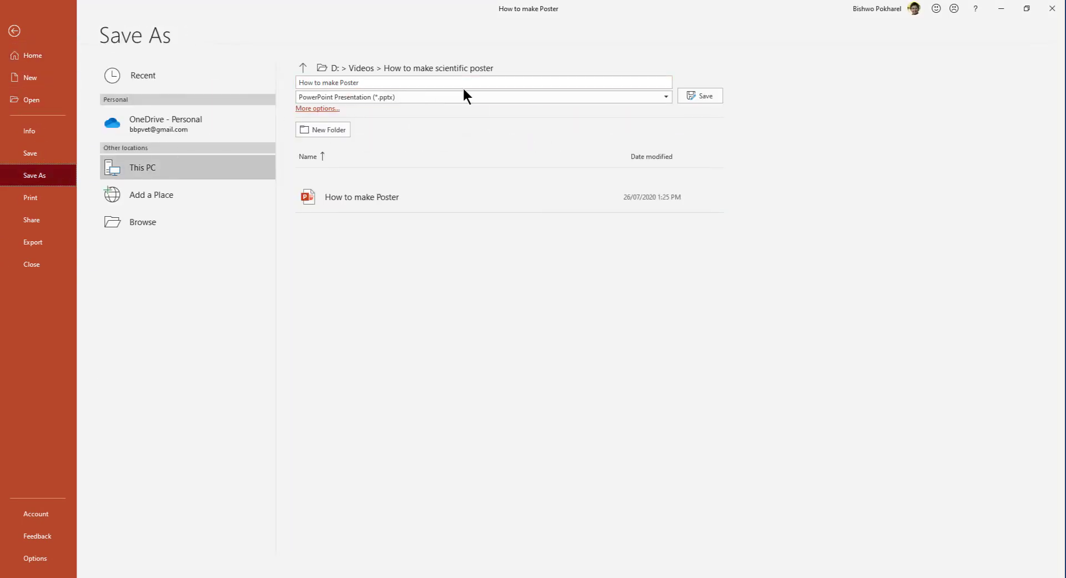
click(464, 92)
click(404, 141)
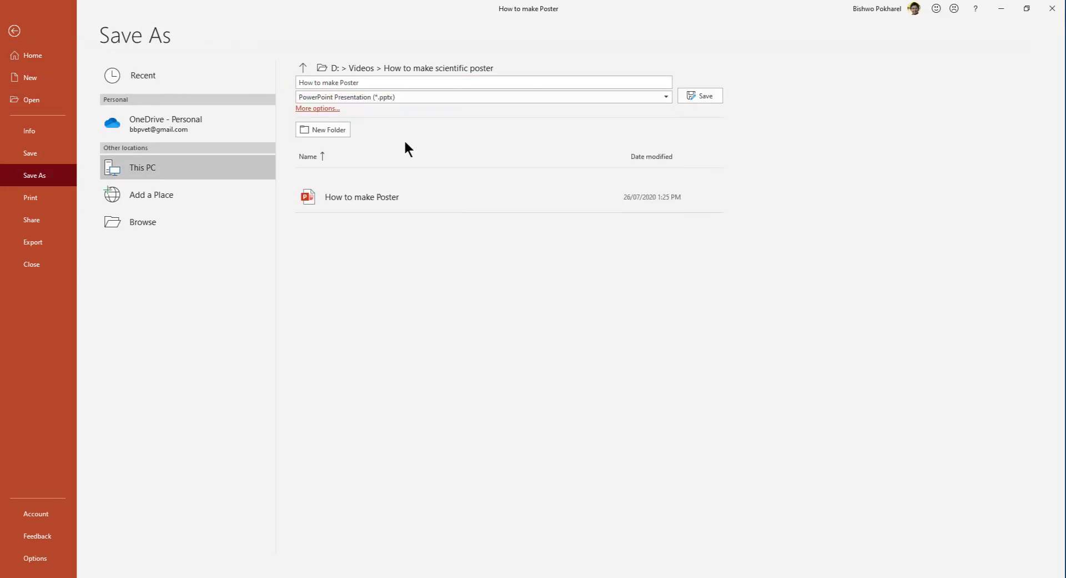
click(389, 82)
text(Poster 1)
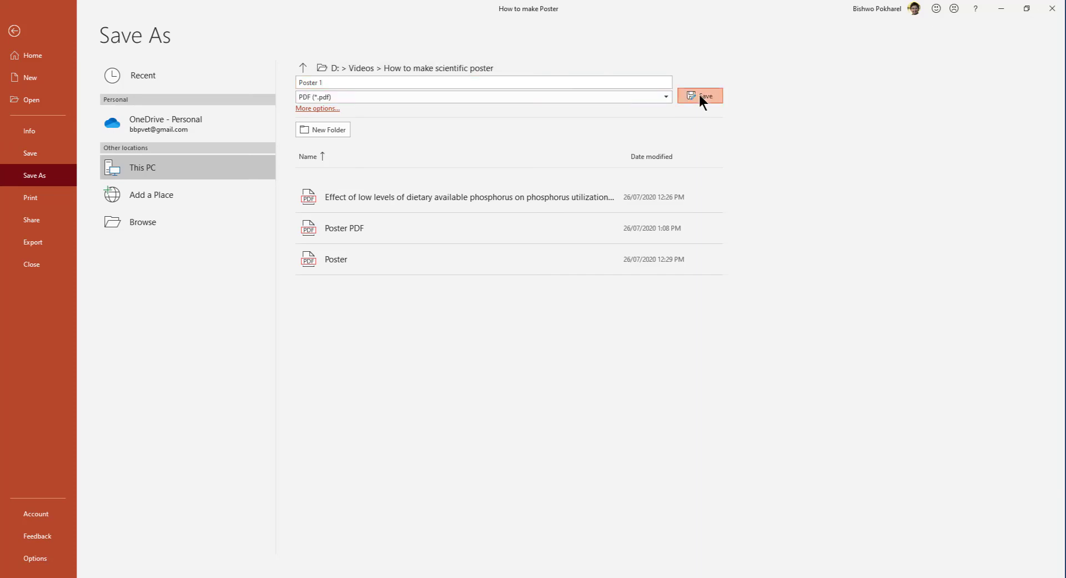
click(700, 96)
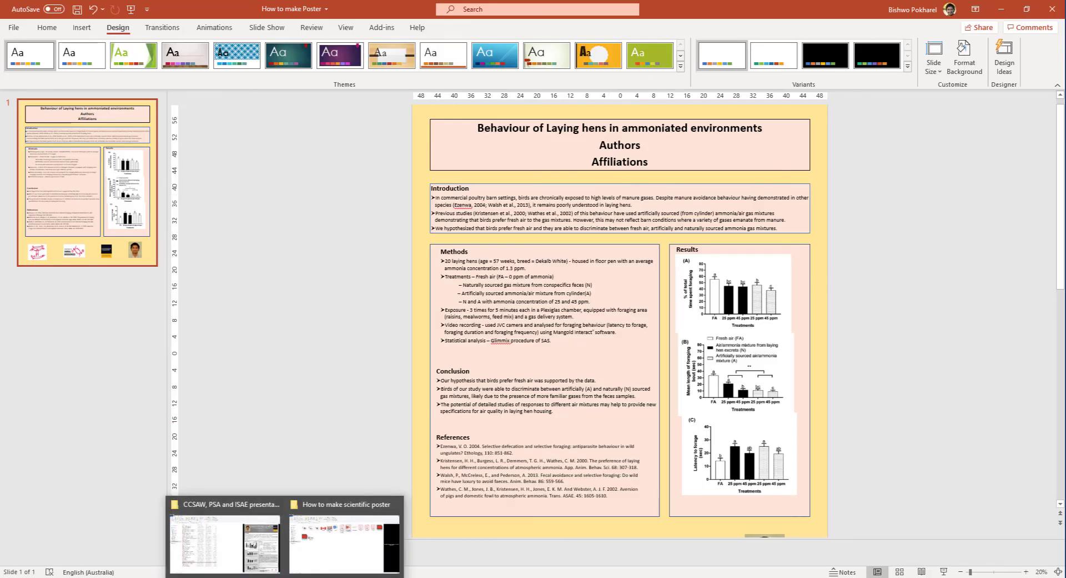
Open the exported 'Poster 1' PDF from the project folder in File Explorer
click(325, 557)
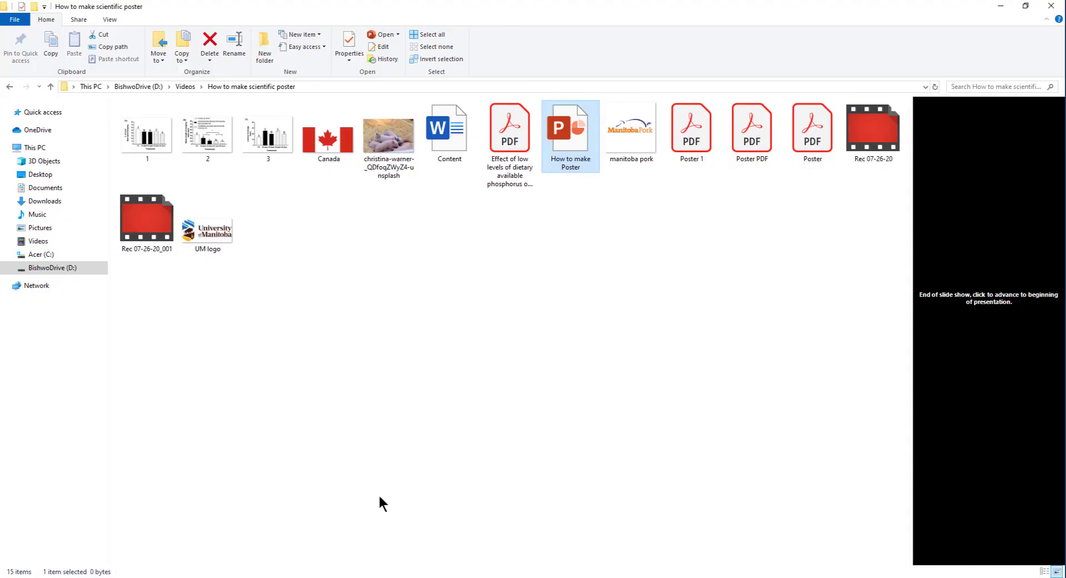
double_click(694, 133)
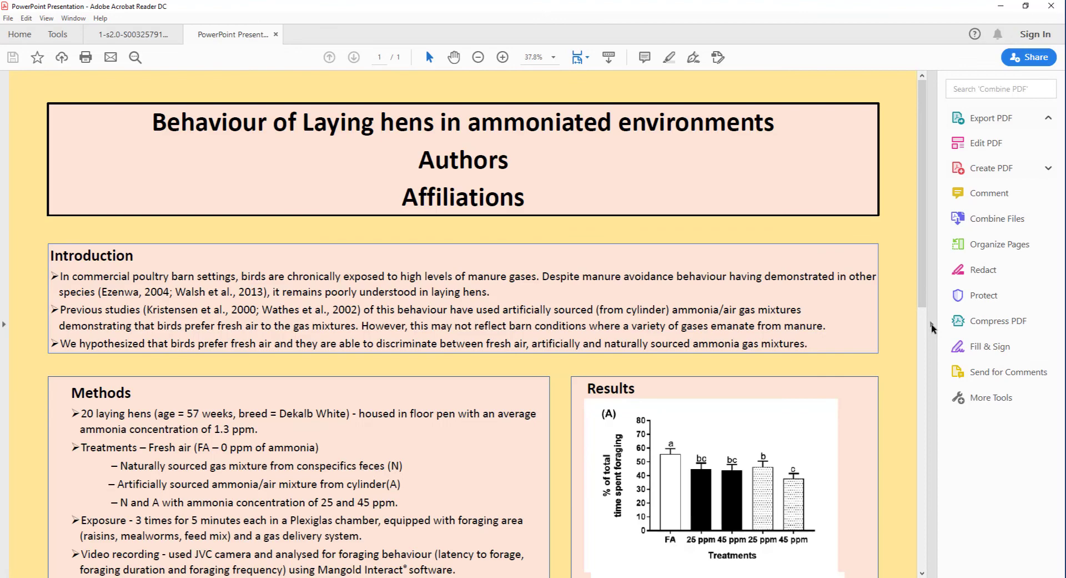
Collapse the Tools pane and zoom out three times until the whole poster page fits
click(932, 325)
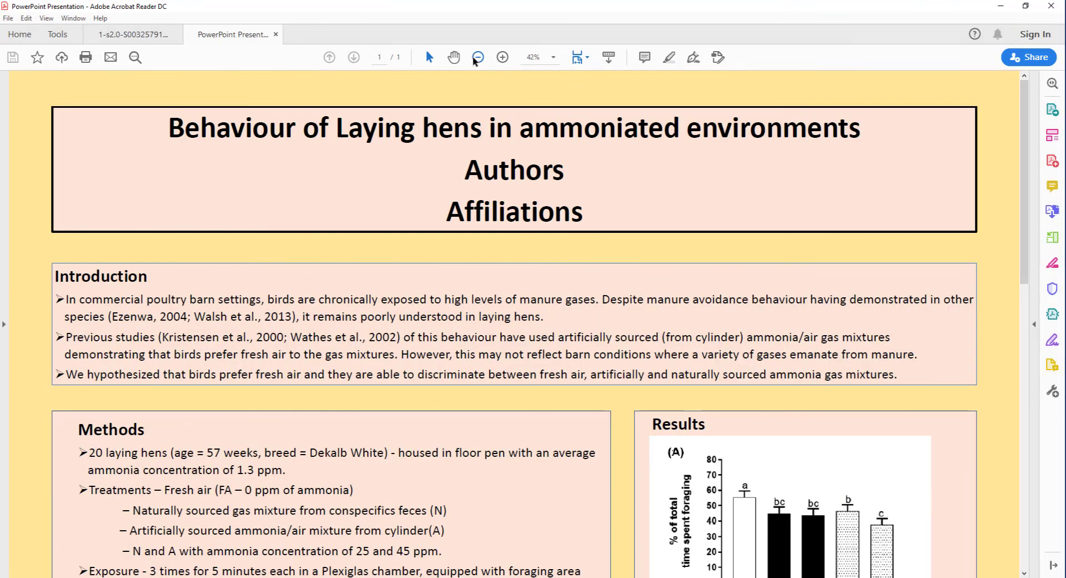
click(477, 58)
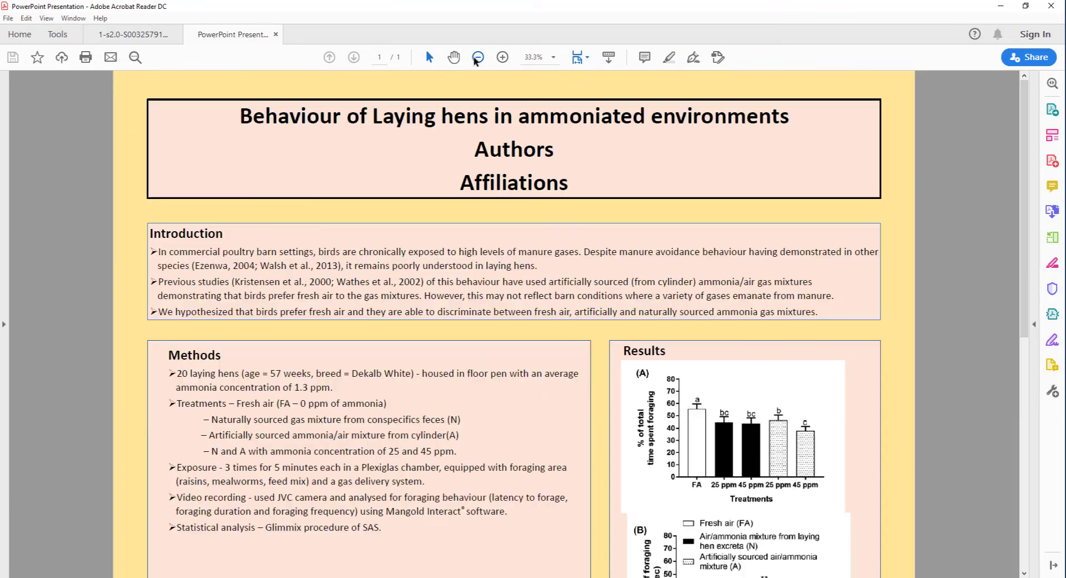
click(476, 57)
click(477, 58)
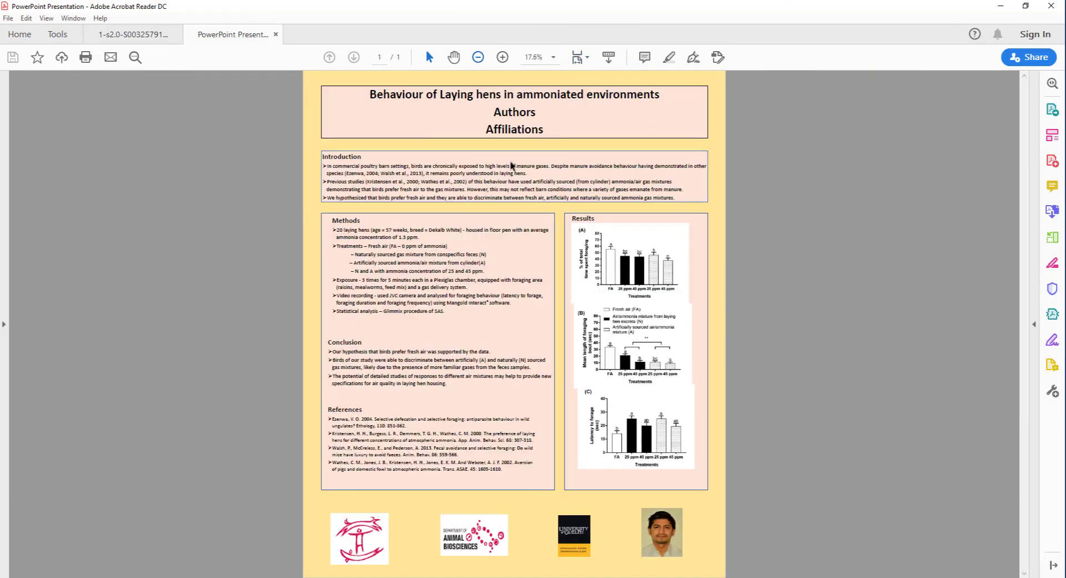